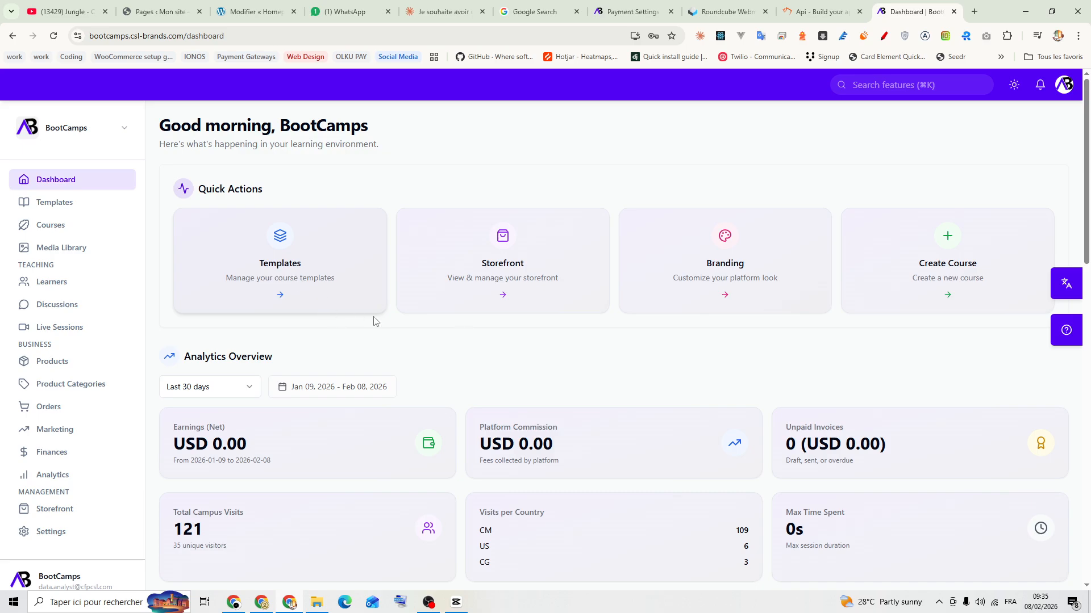
Review the branding settings, including the company identity, logo, favicon, storefront banner and theme colors
click(723, 284)
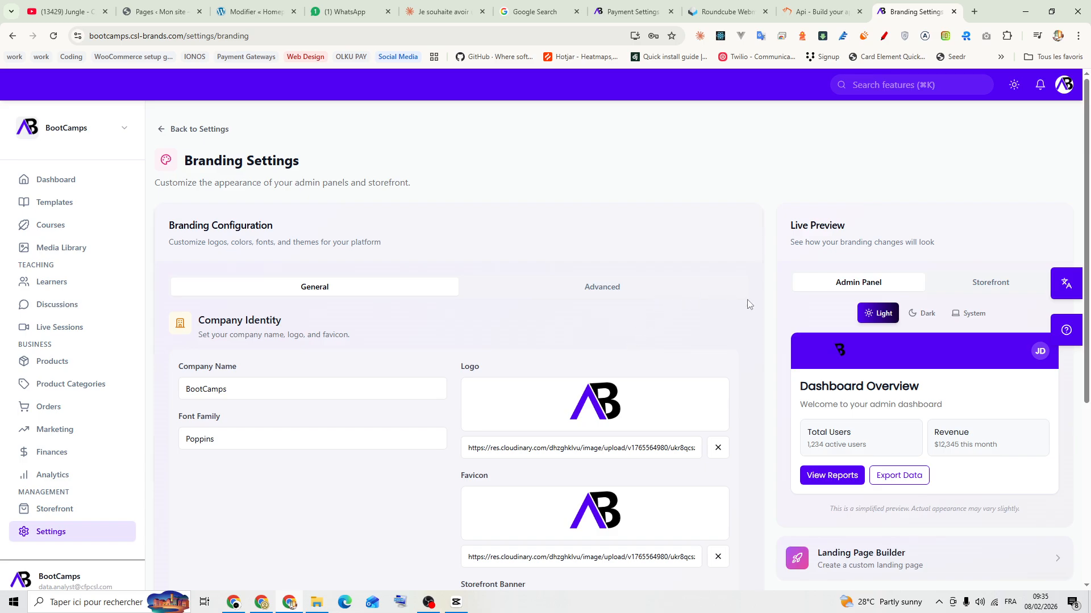
scroll(756, 316, down, 1)
scroll(756, 317, down, 1)
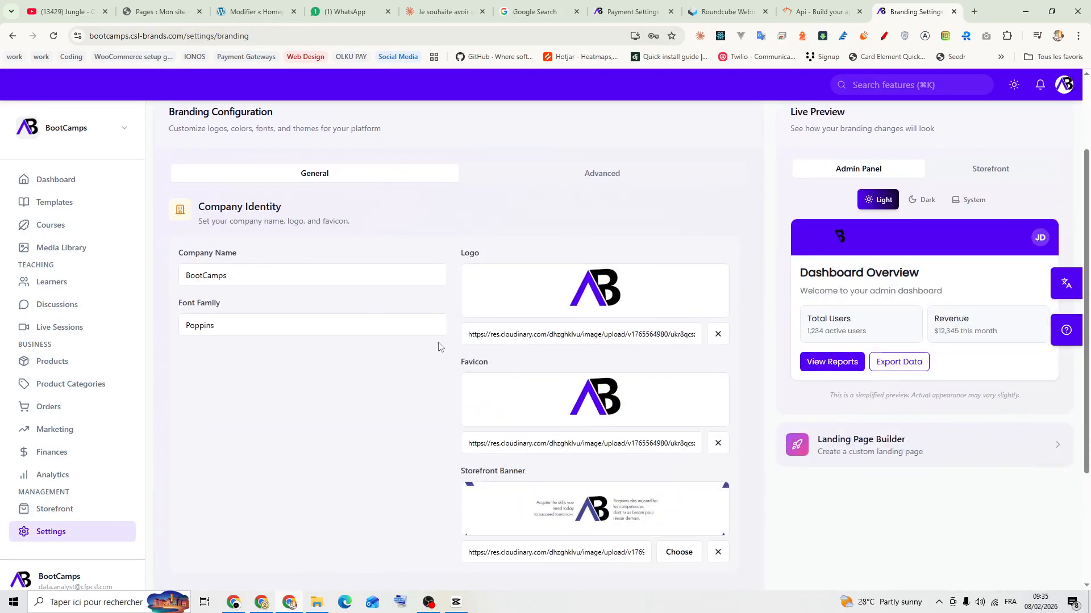
scroll(545, 345, down, 3)
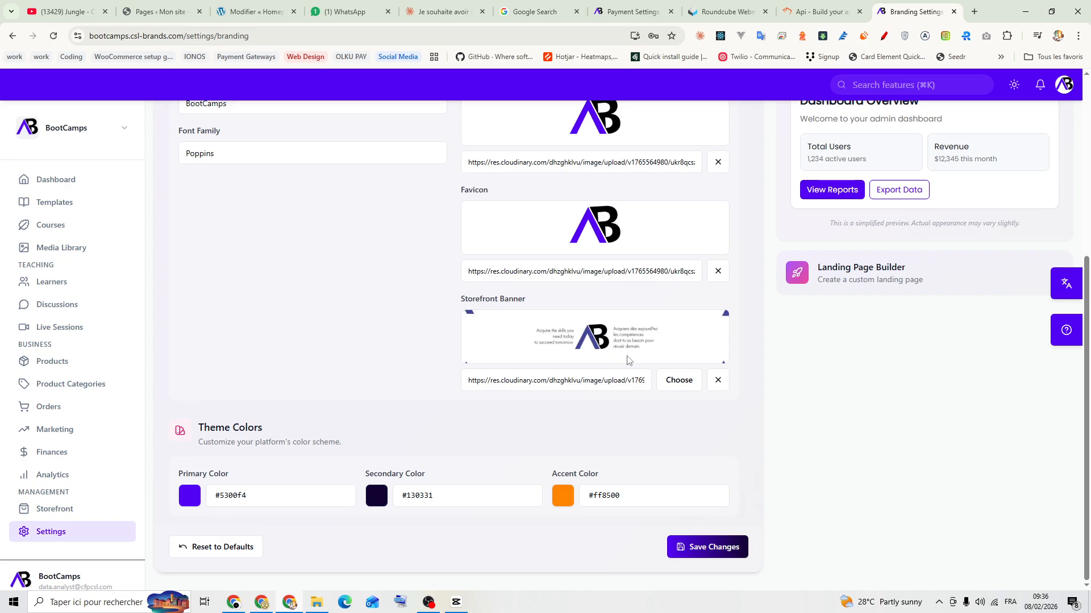
scroll(630, 374, up, 2)
scroll(615, 393, down, 2)
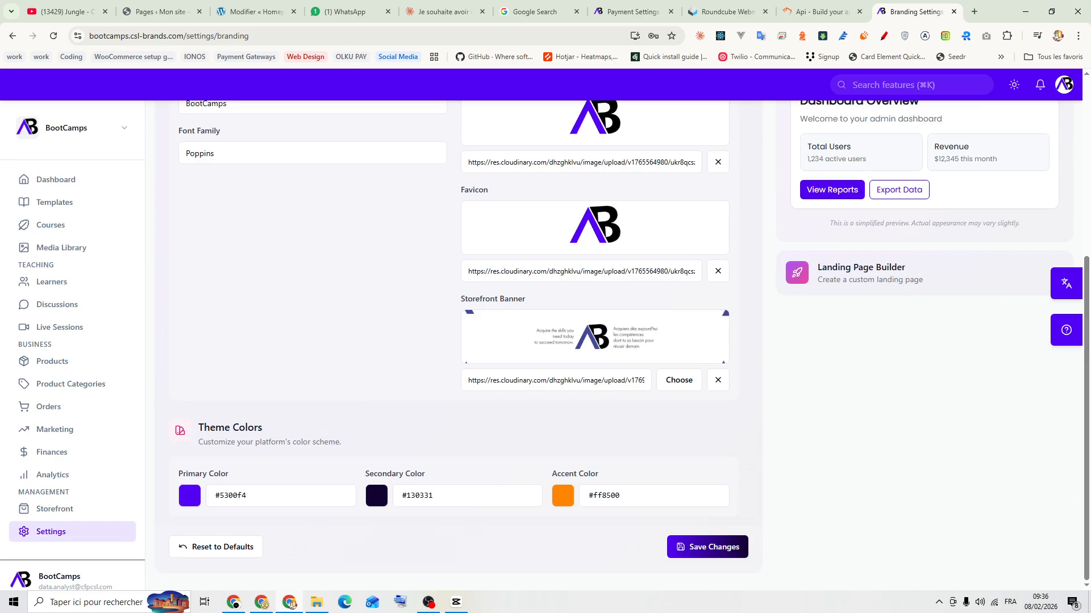
scroll(223, 411, up, 1)
scroll(224, 410, up, 5)
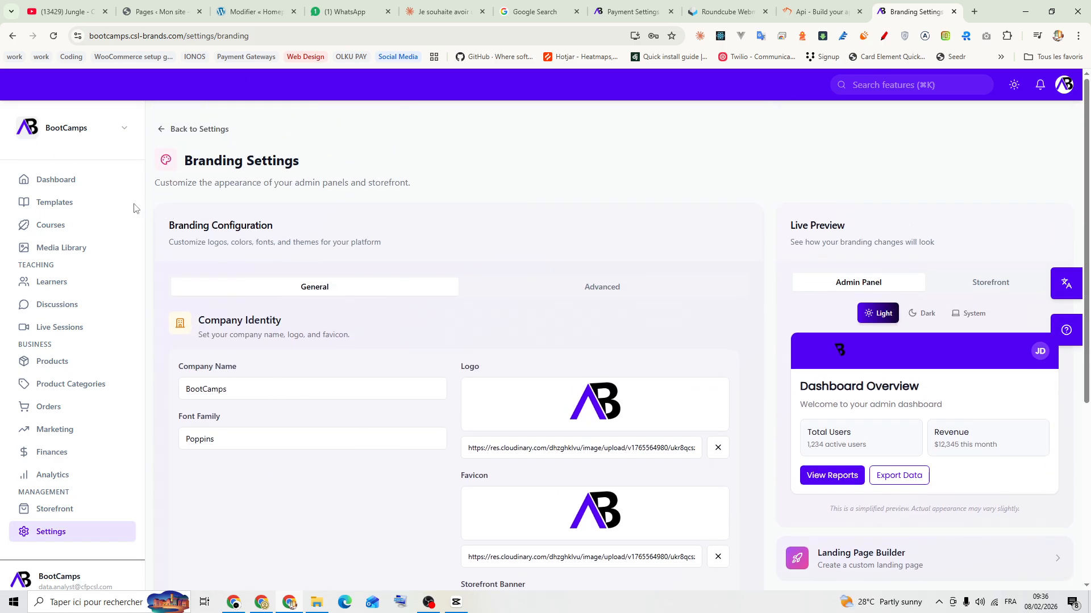
Start a new course template and title it "Meta Ads 2026"
click(86, 209)
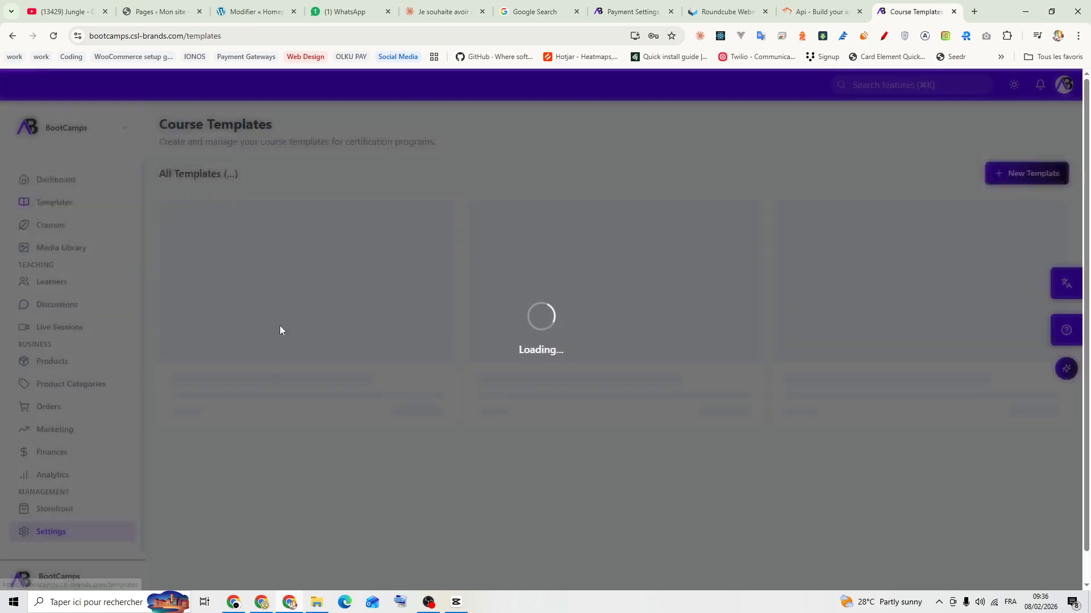
scroll(576, 474, down, 2)
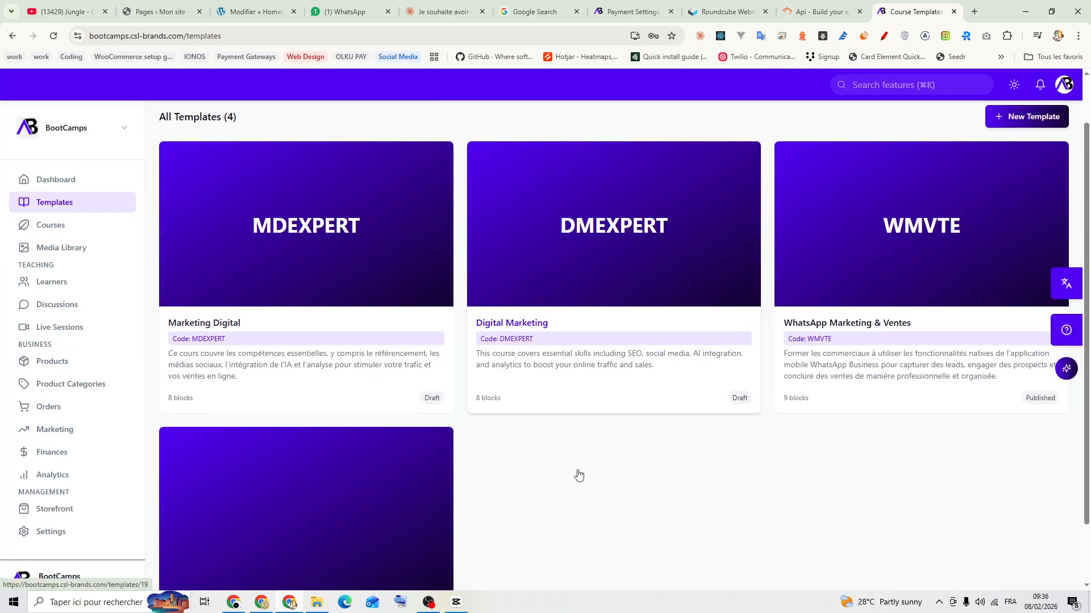
scroll(533, 461, up, 2)
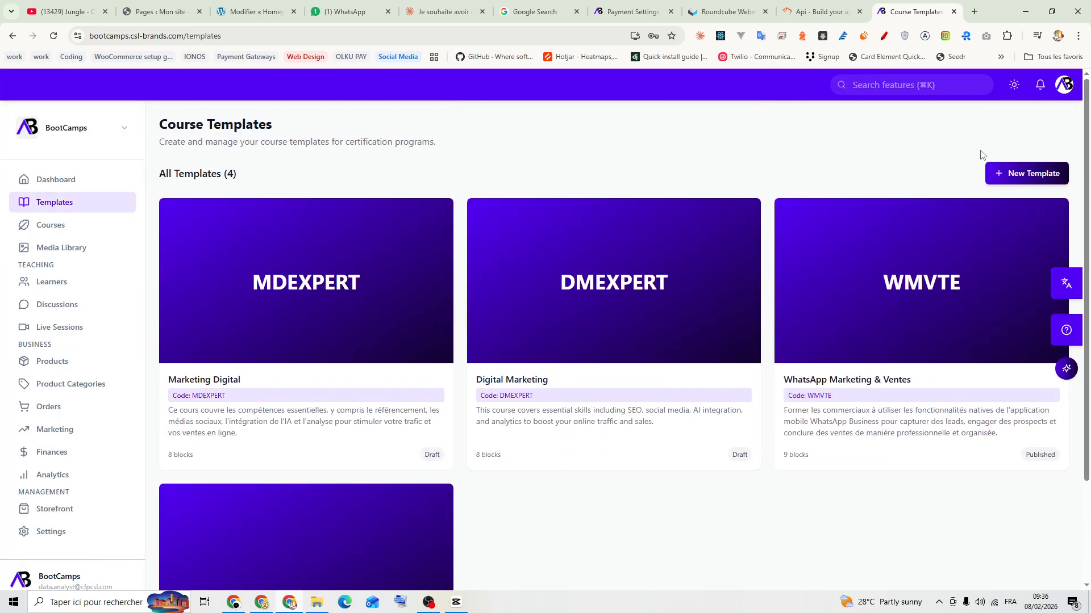
click(1003, 173)
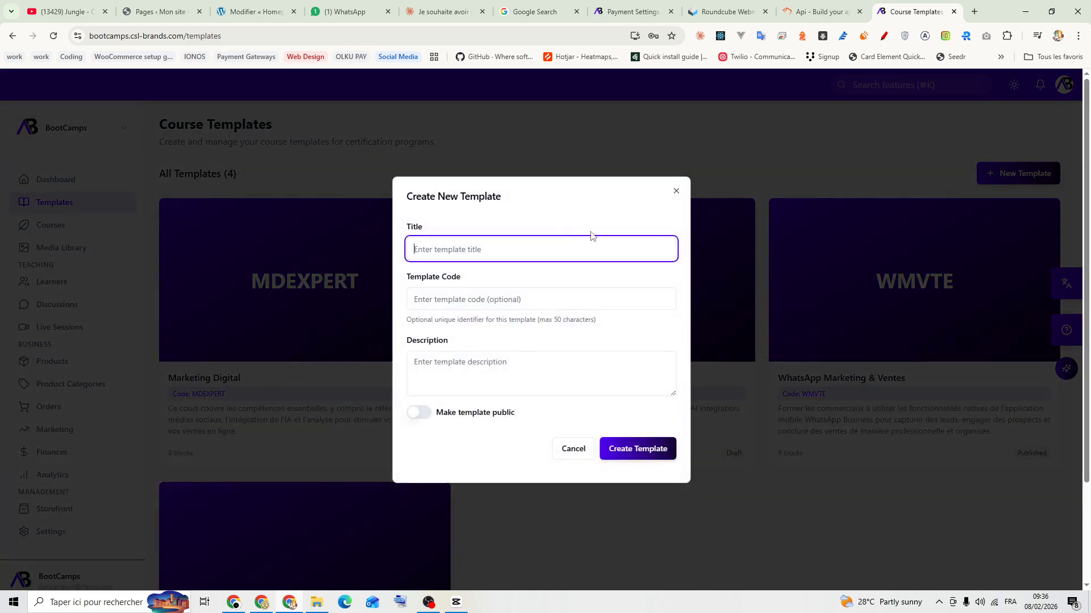
click(431, 250)
click(432, 300)
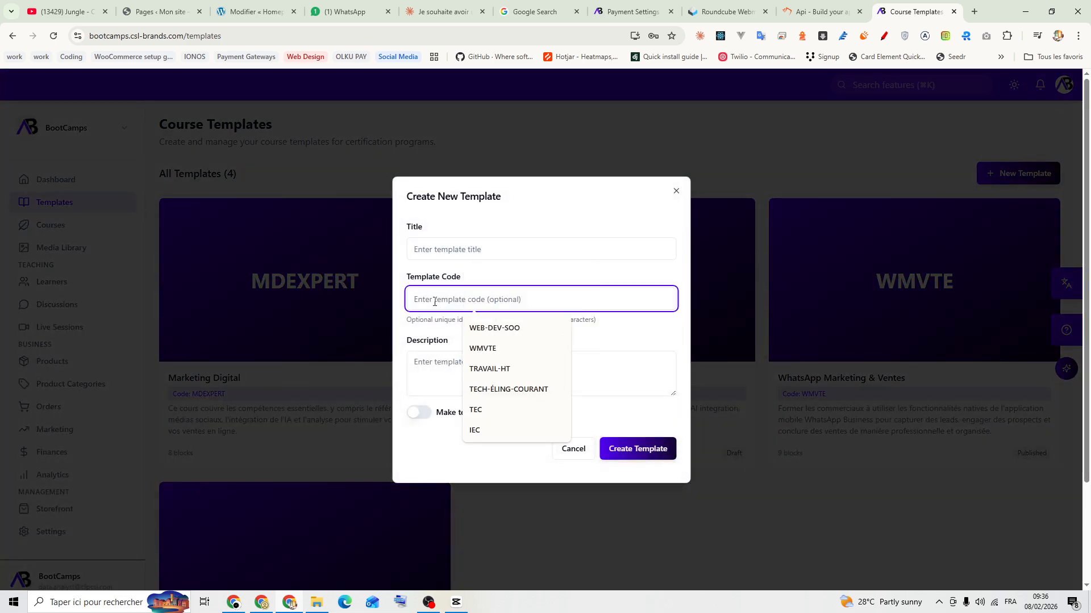
click(435, 366)
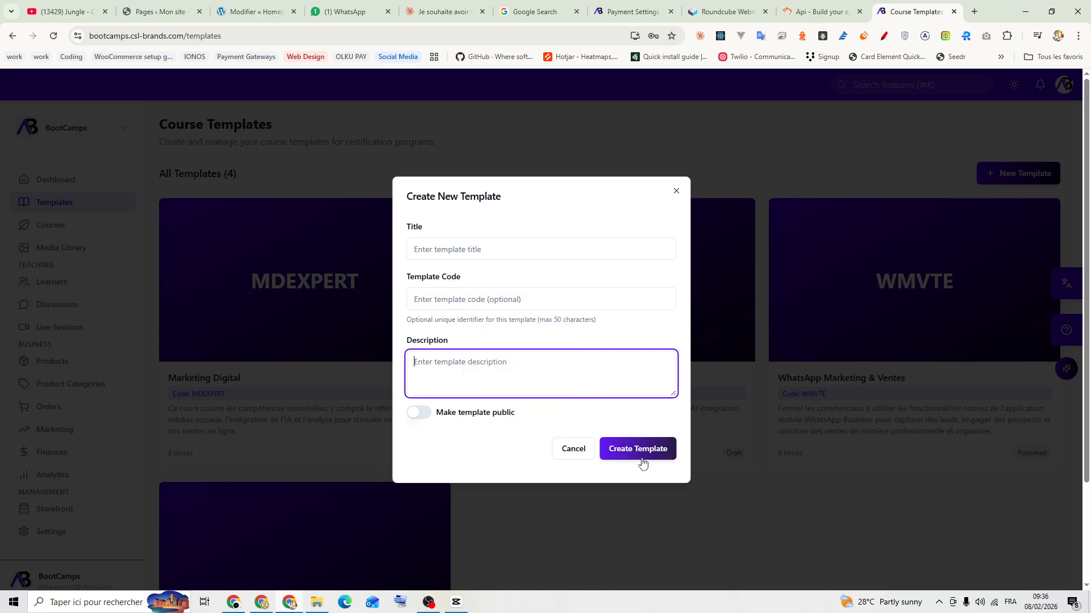
click(473, 253)
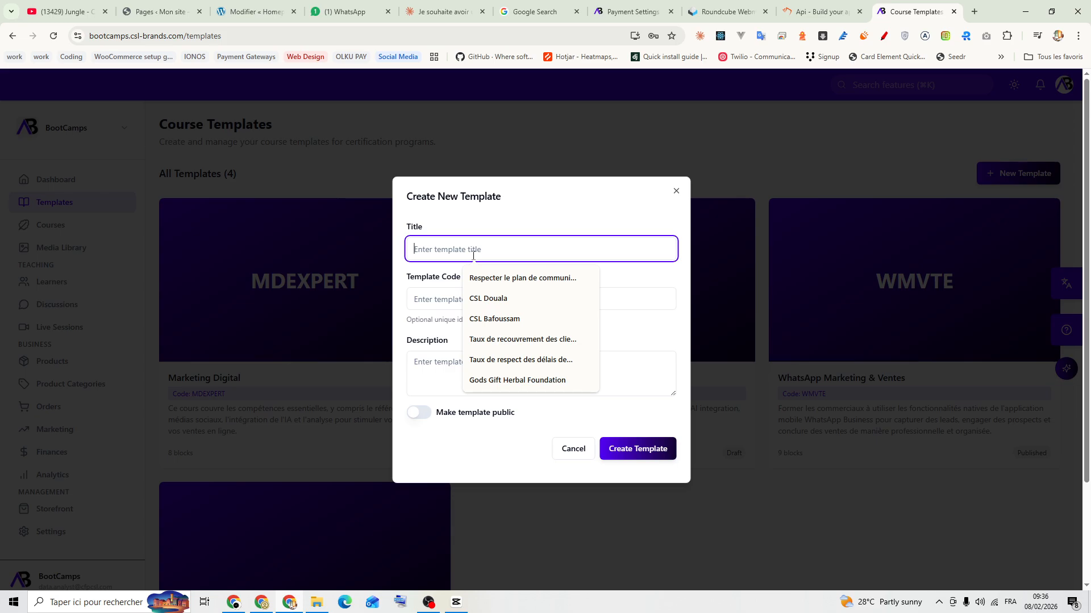
text(Meta)
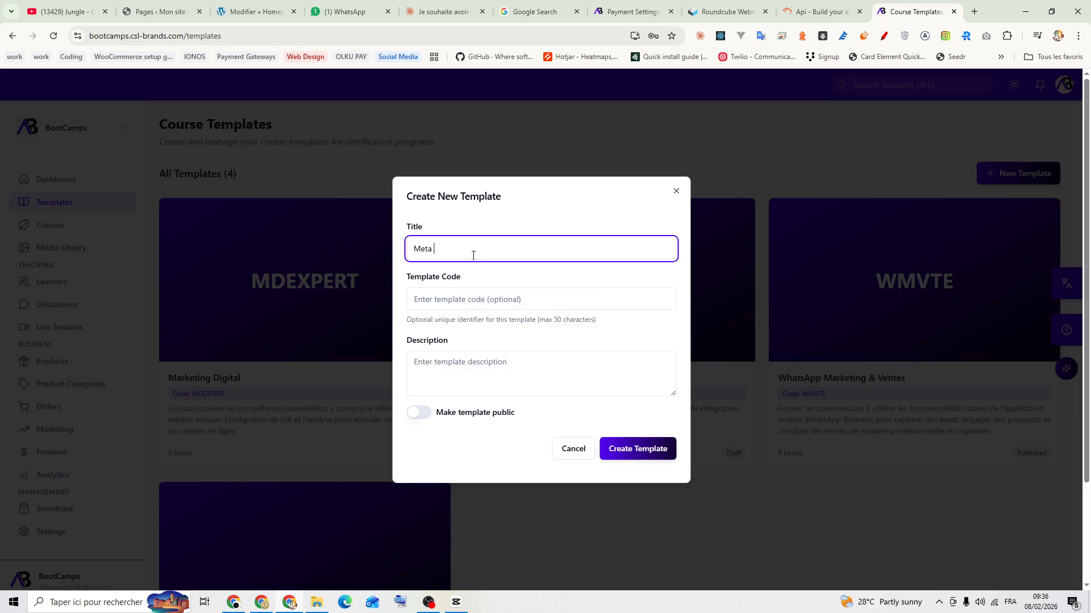
text( Ads 2026)
Set the new template's code to MADS2026
click(456, 299)
text(M)
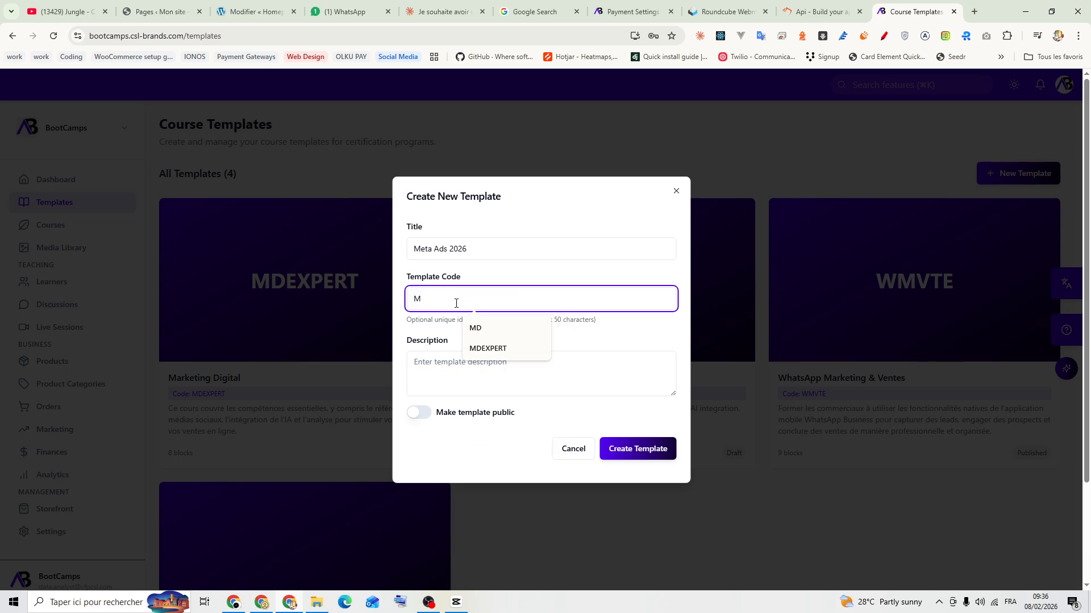
text(ADS)
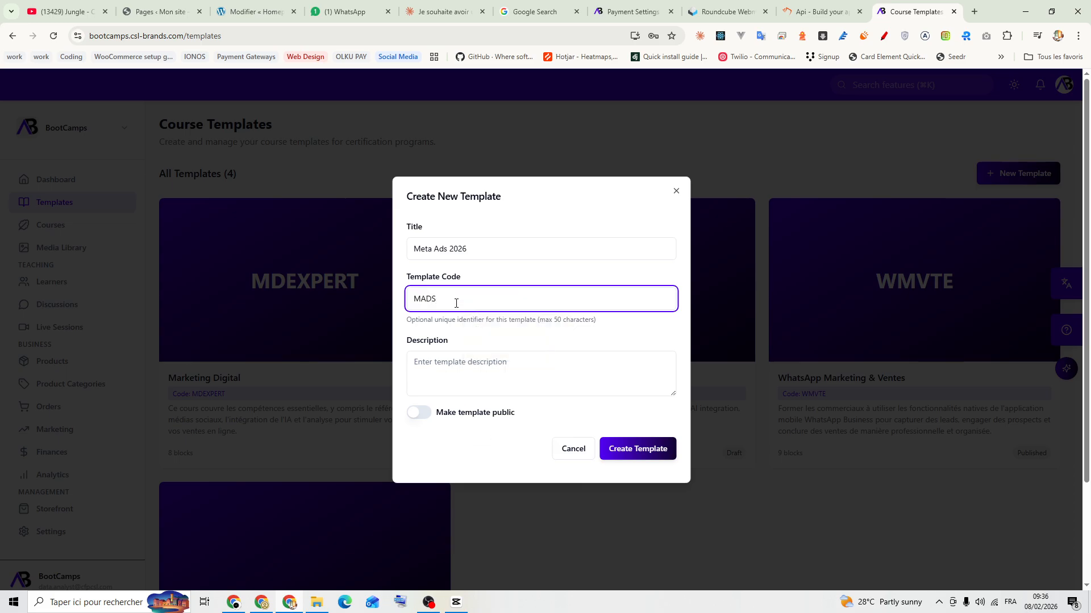
text(2026)
Enter the description "A course for running ads on the META-FACEBOOK platform" and create the template
click(482, 366)
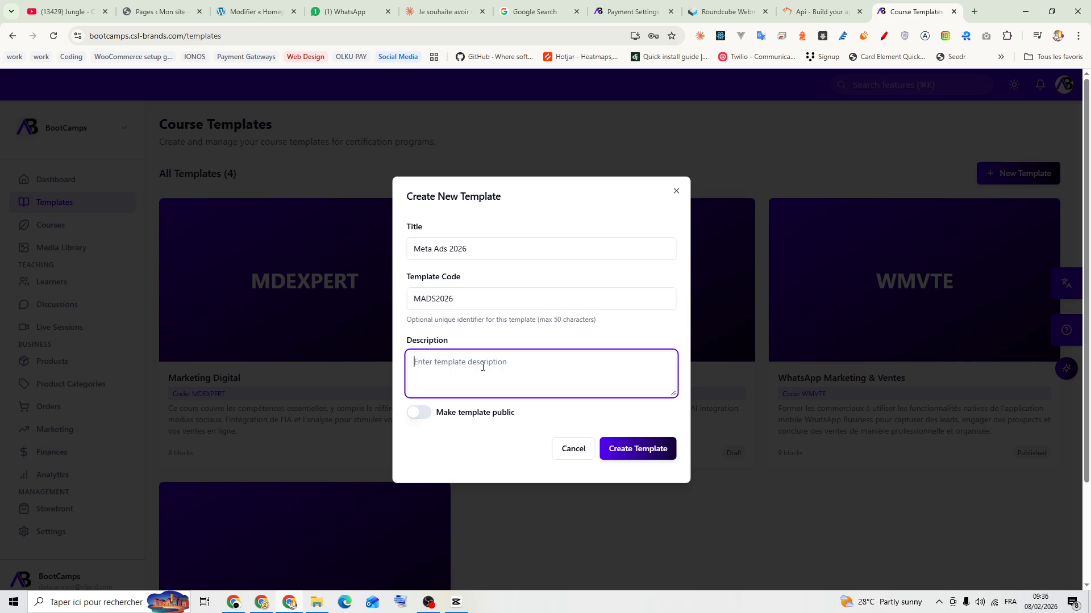
text(a COUR)
key(BackSpace)
key(BackSpace)
key(BackSpace)
key(BackSpace)
text(course)
text(for running )
text(ads on the m)
text(me)
text(META-FAC)
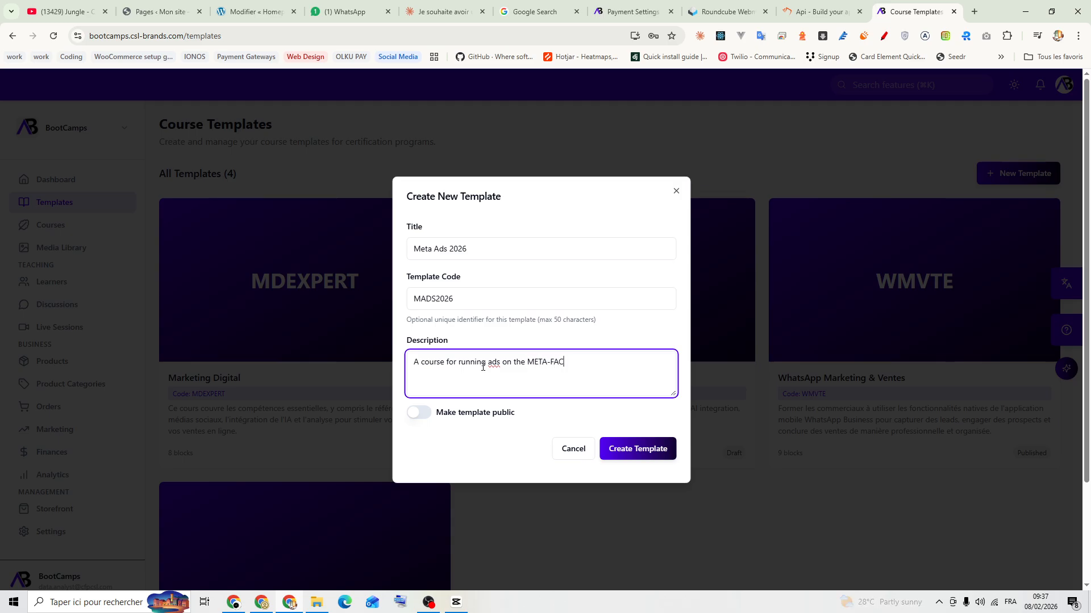
text(EBOOK platform)
click(650, 455)
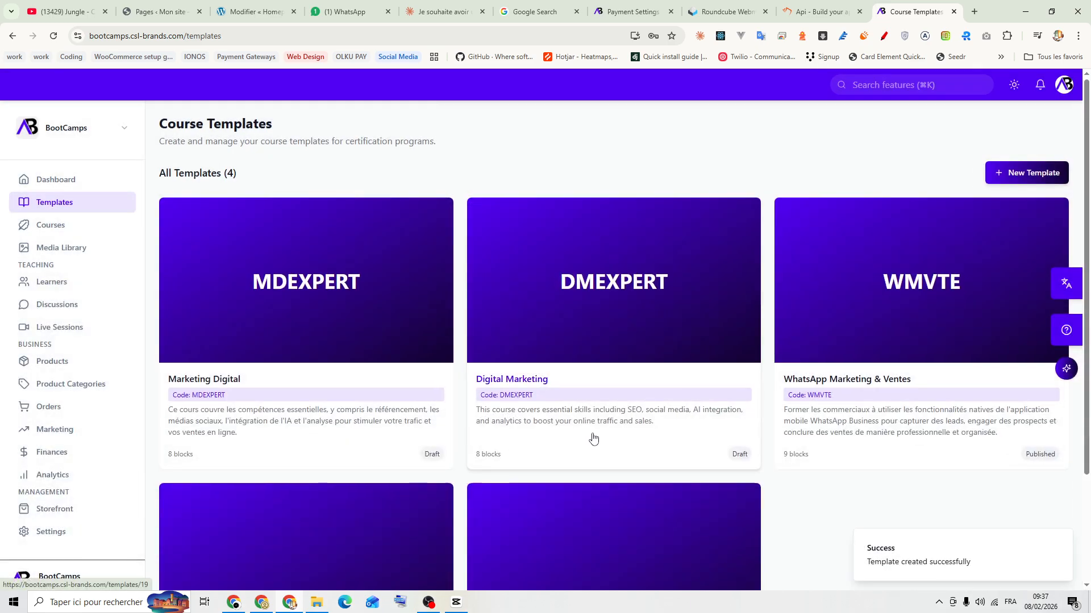
Open the Meta Ads 2026 template and add a block titled "Understanding ads" without a description
scroll(591, 438, down, 3)
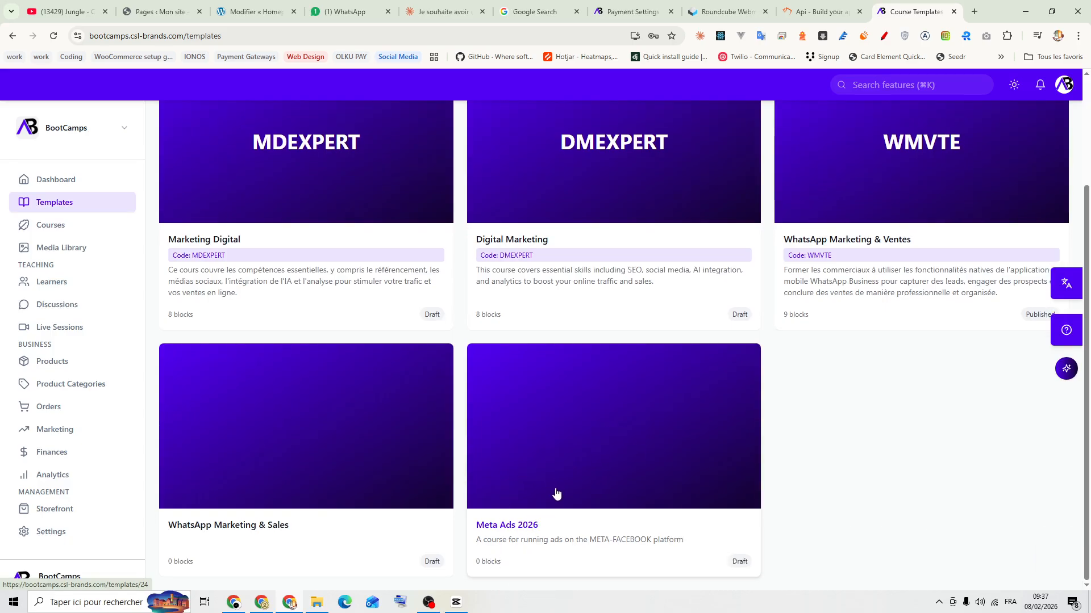
click(525, 529)
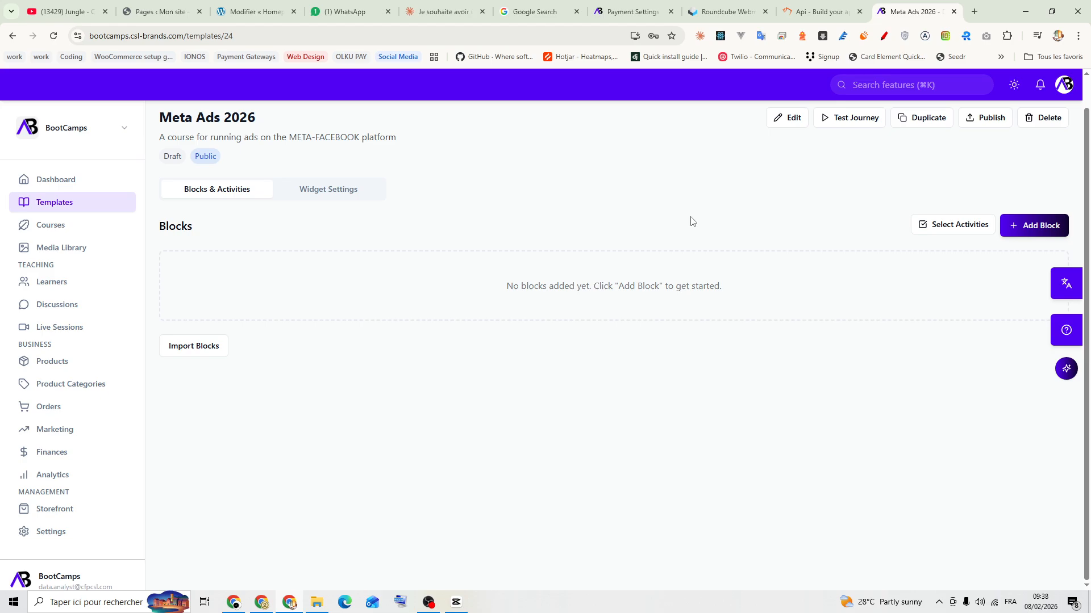
click(1052, 234)
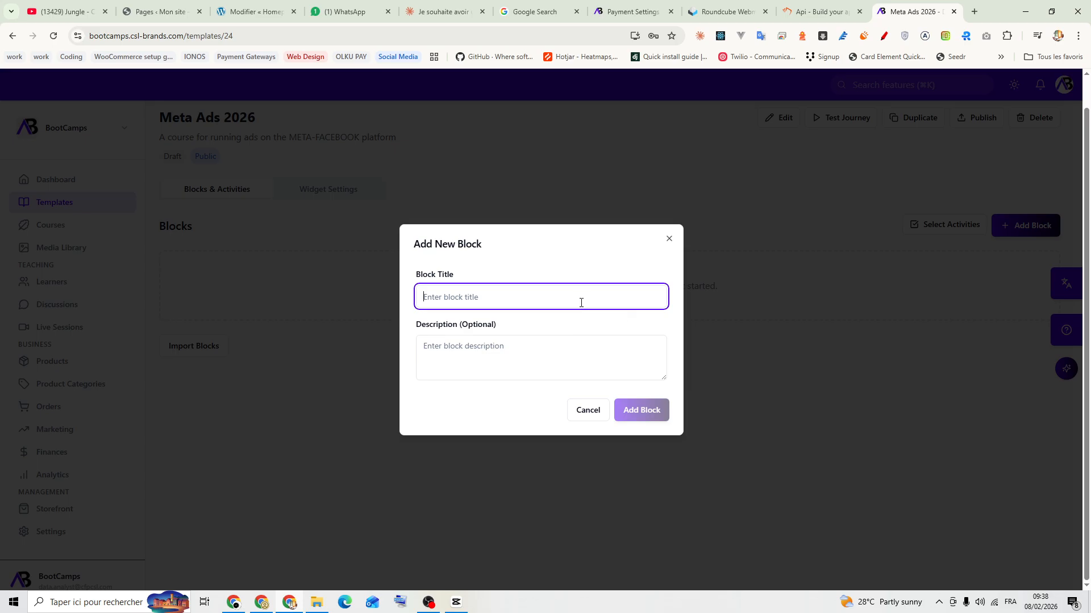
text(Hoz)
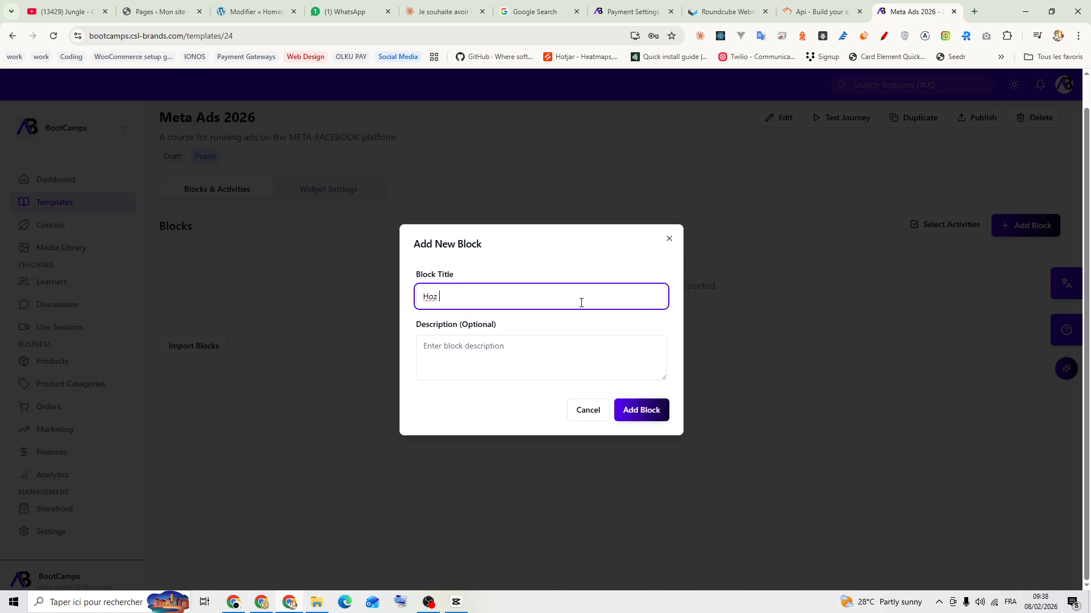
key(BackSpace)
key(BackSpace)
key(BackSpace)
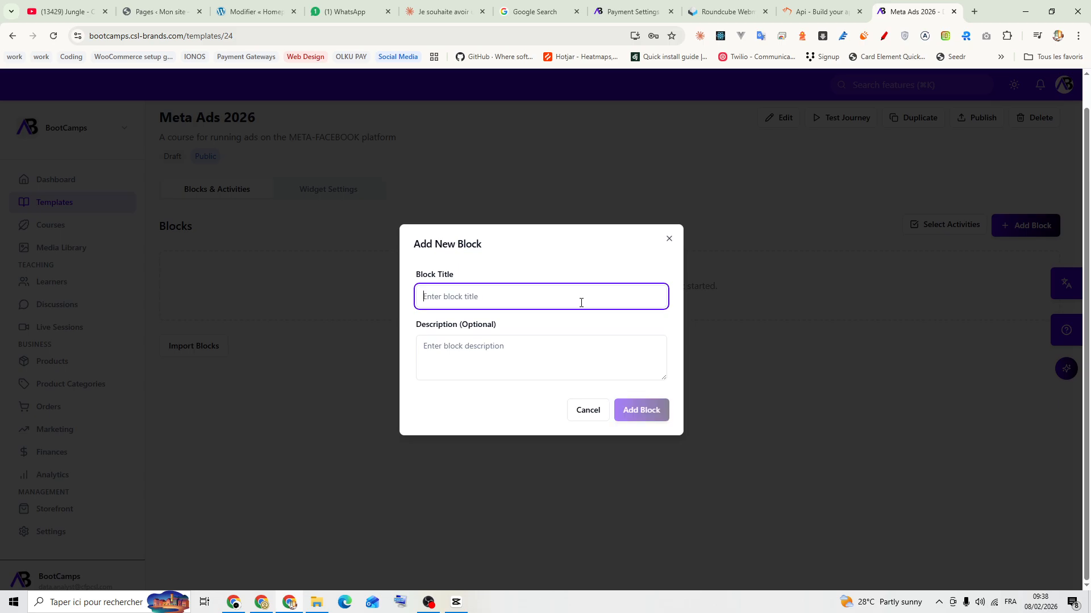
text(Underst)
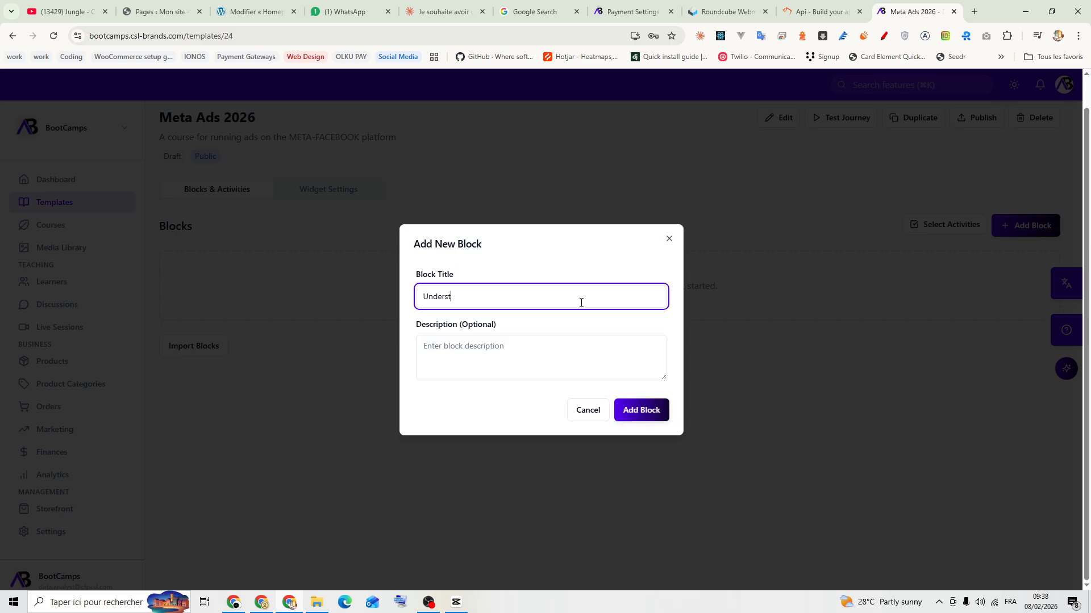
text(anding ads)
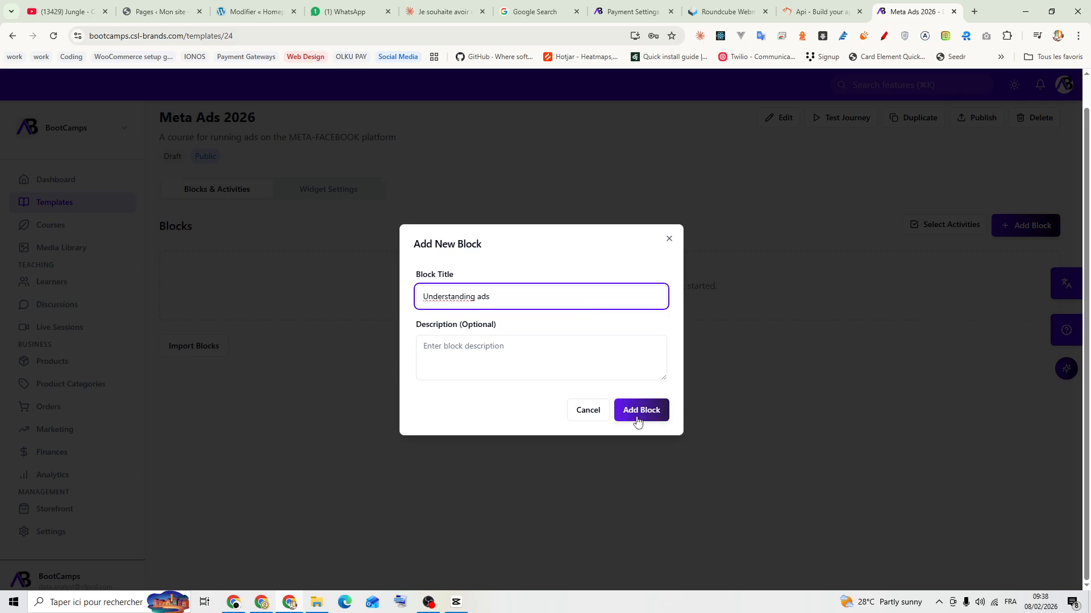
click(540, 364)
click(621, 410)
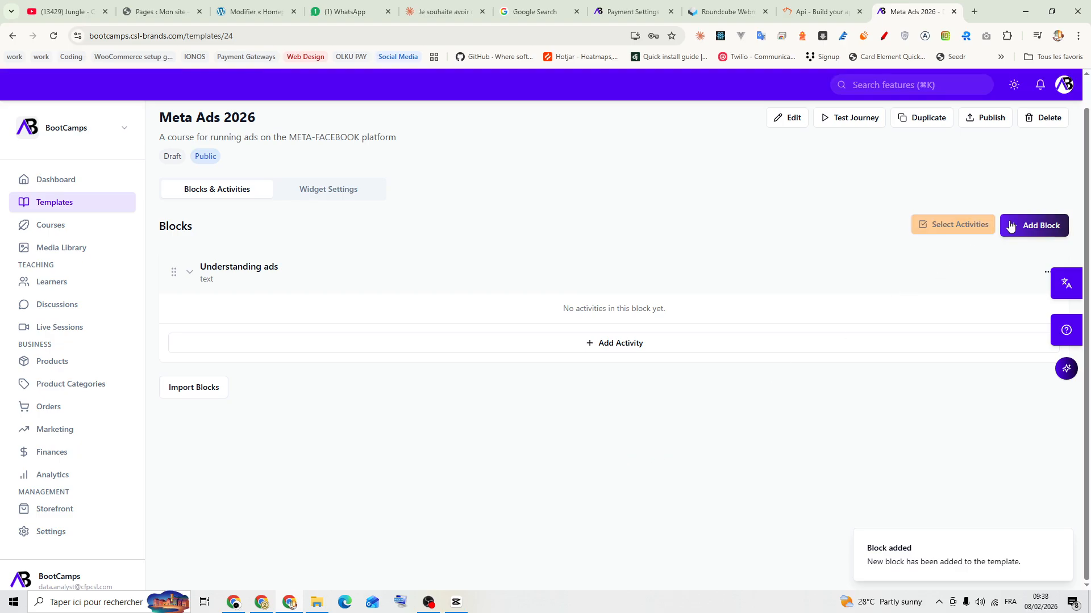
Add a second block titled "Working in the business manager" to the template
click(1034, 226)
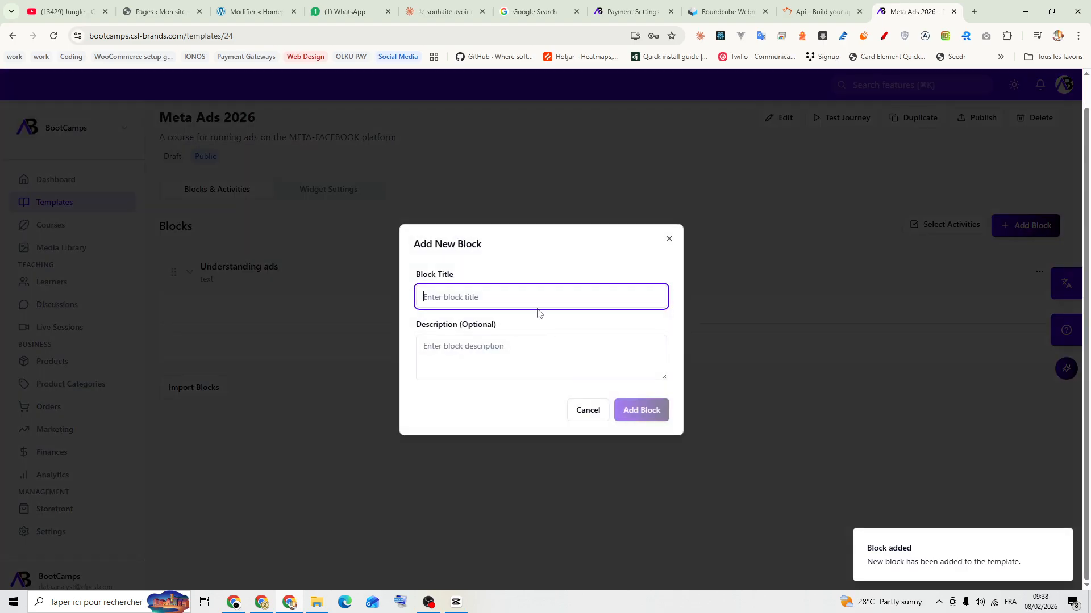
text(Working )
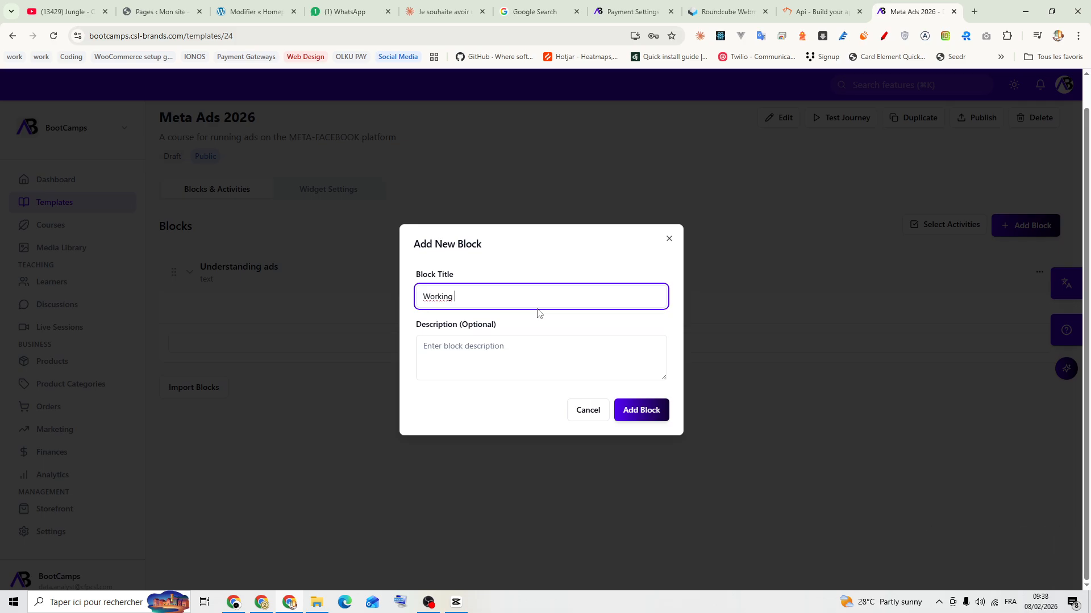
text(in the business manager)
click(640, 410)
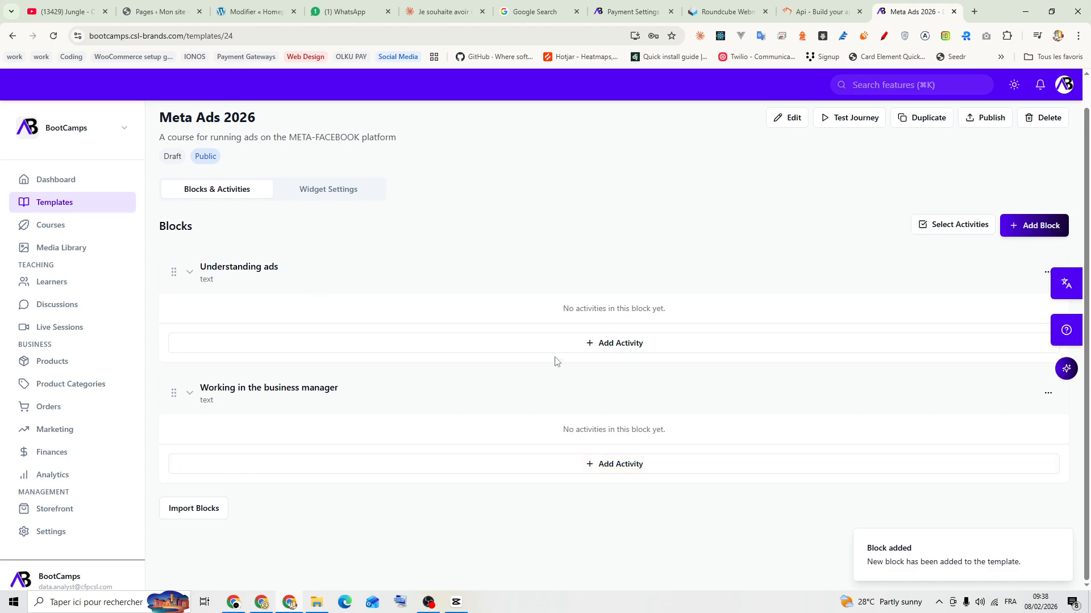
Begin a new activity in the "Understanding ads" block and examine the activity types offered in each category
click(599, 349)
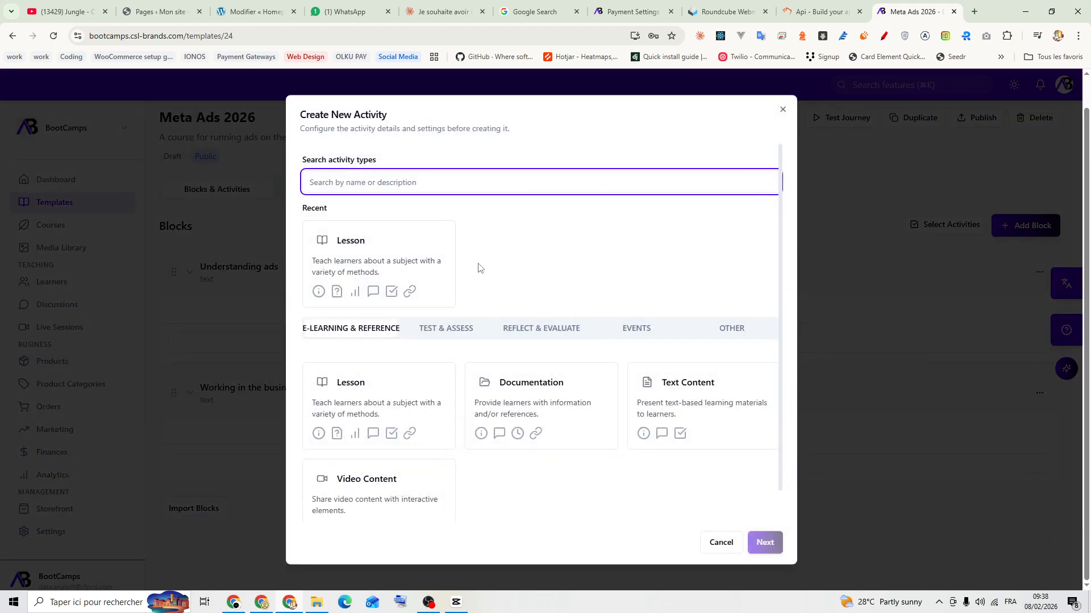
scroll(547, 269, down, 1)
scroll(549, 489, up, 1)
scroll(386, 369, down, 1)
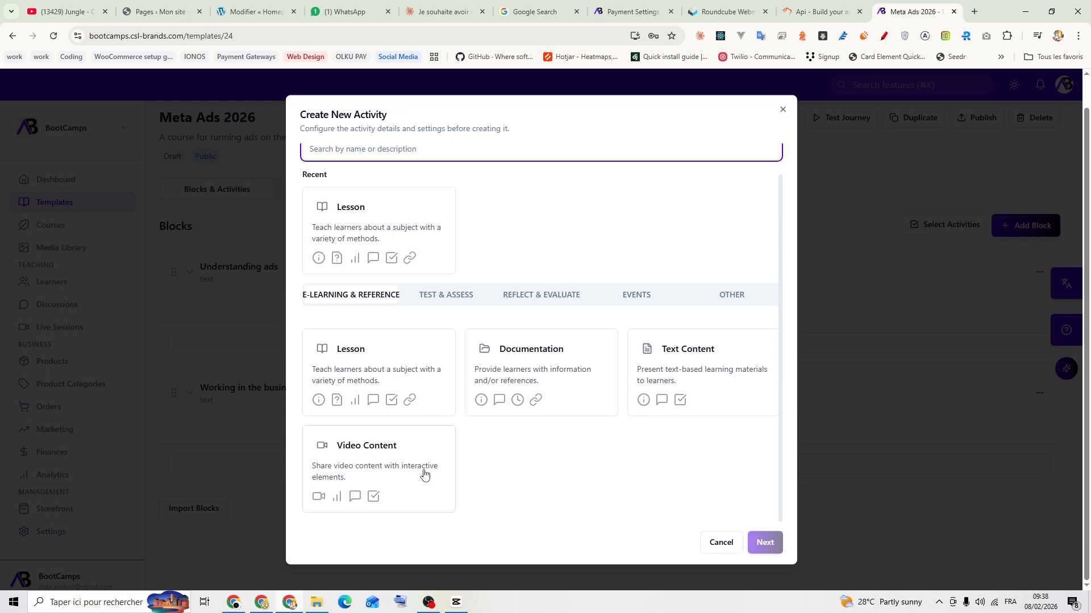
click(438, 300)
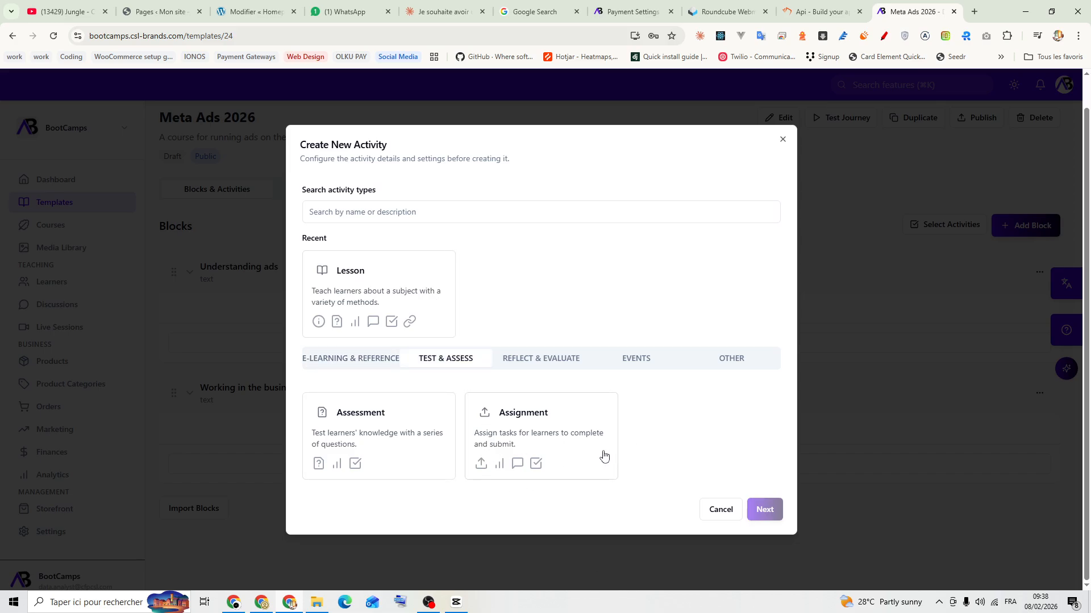
click(548, 363)
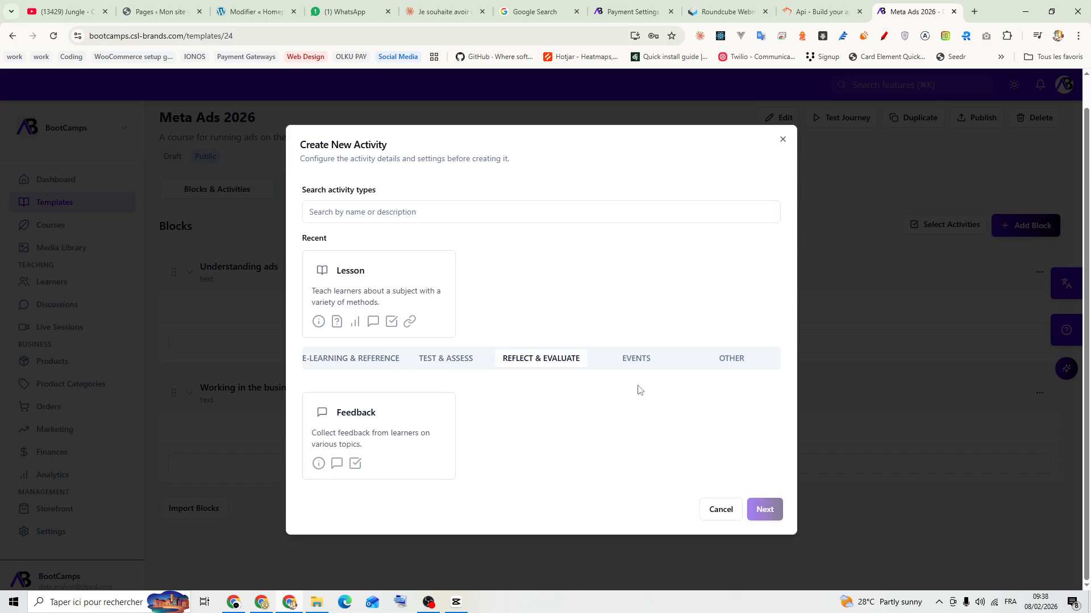
click(638, 364)
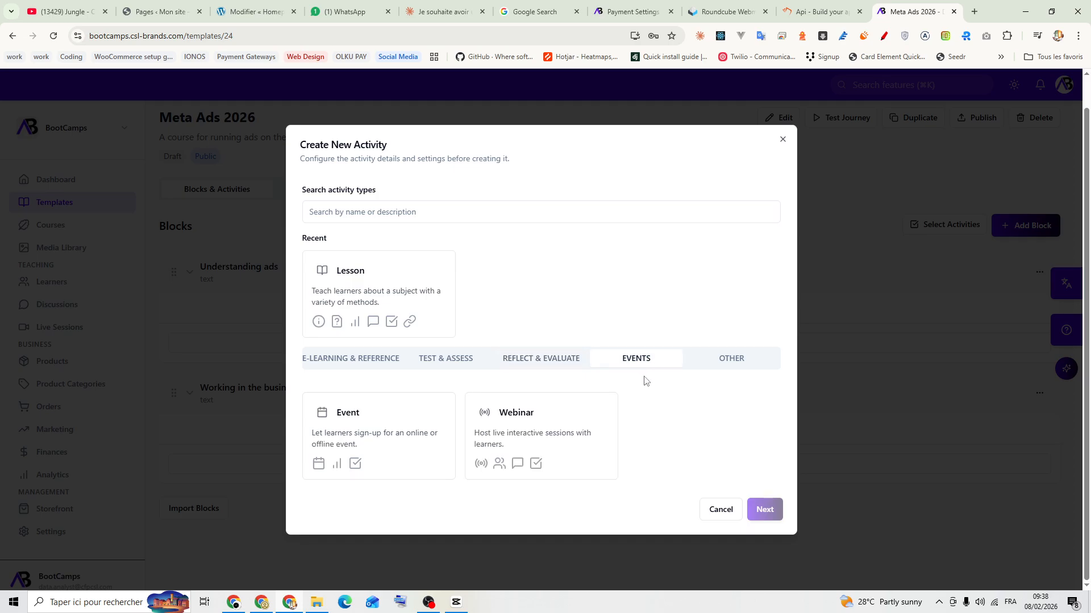
click(733, 357)
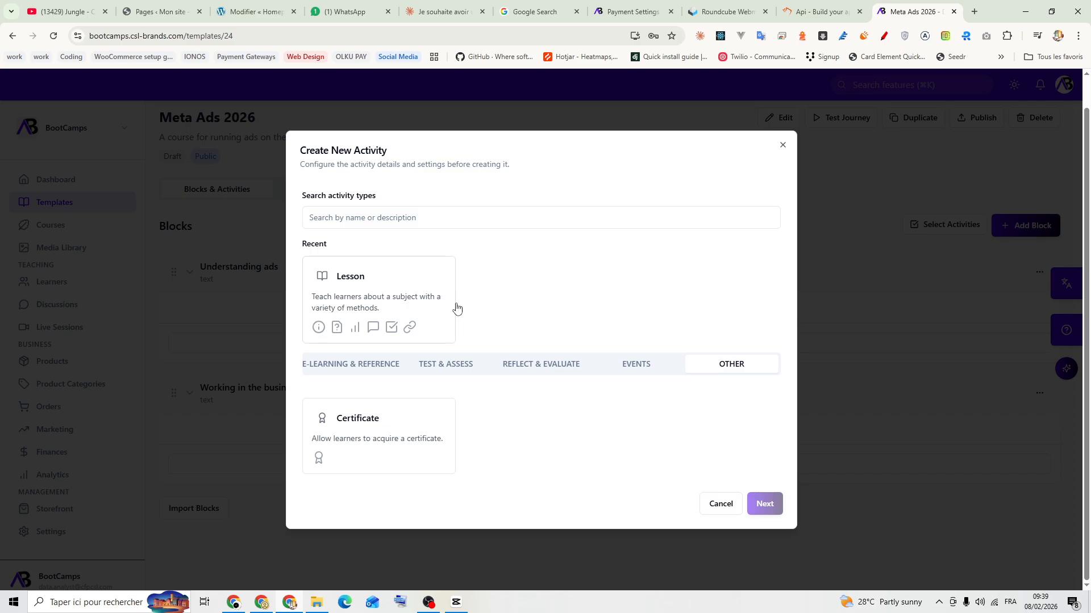
Create a lesson activity titled "What is an ad" in the "Understanding ads" block
click(415, 287)
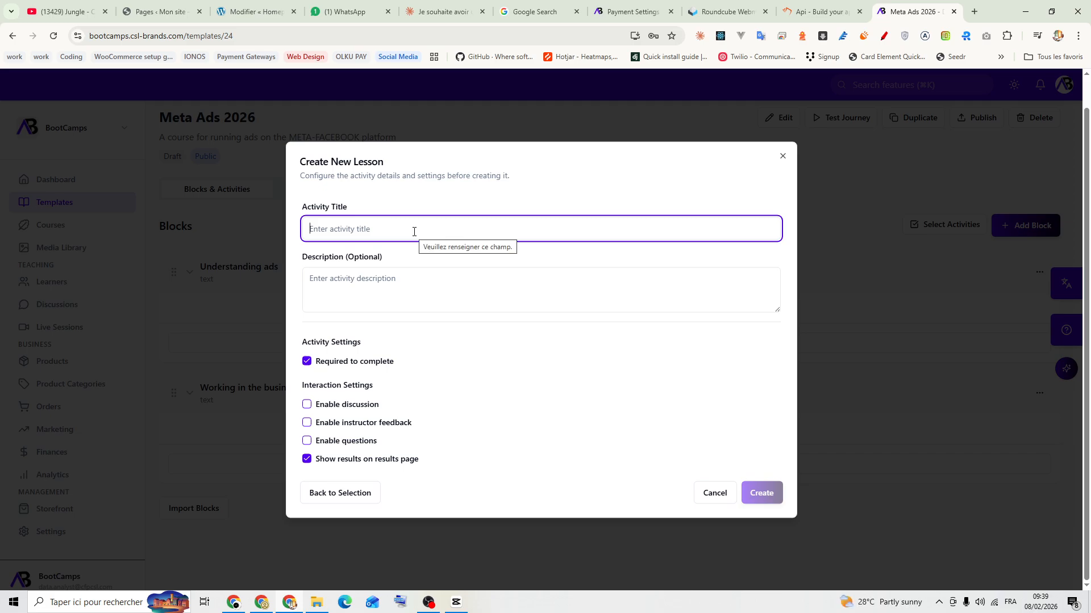
text(What is an ad)
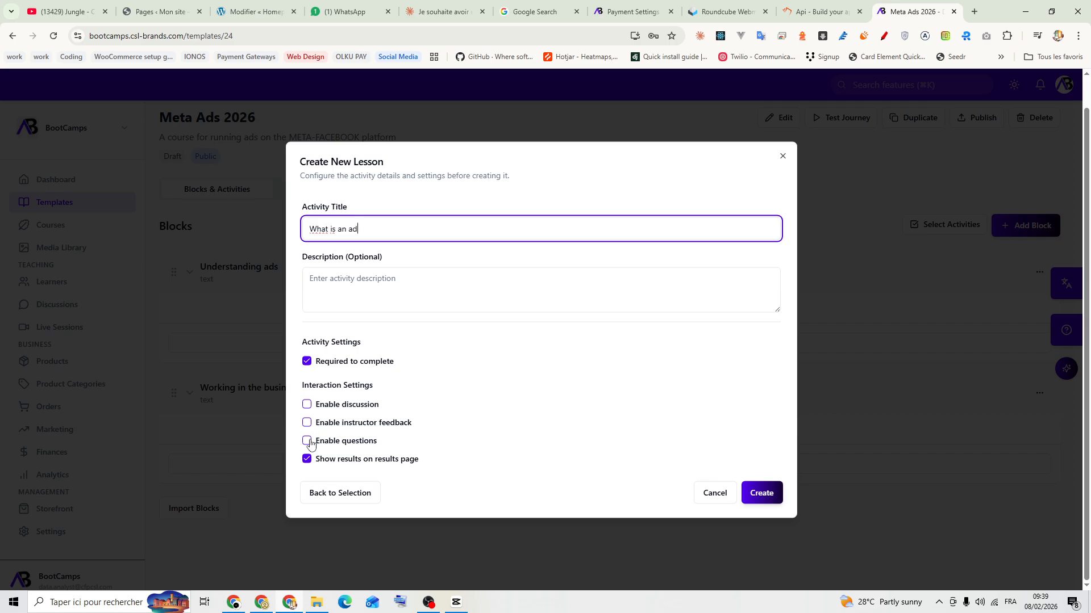
click(762, 494)
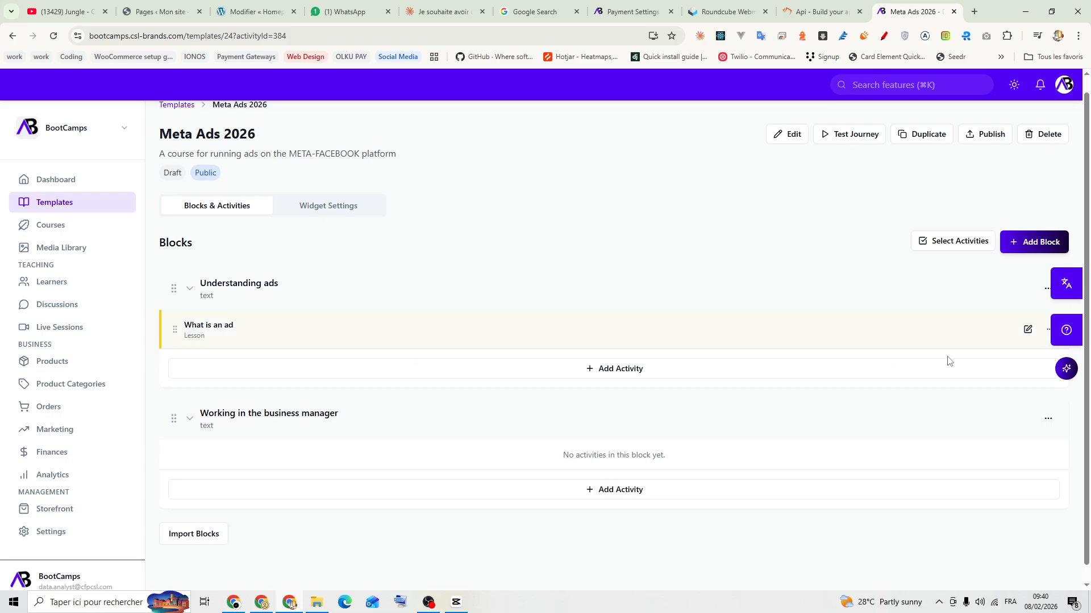
Open the "What is an ad" lesson for editing and examine its title, audio, description and lesson body fields
click(1027, 330)
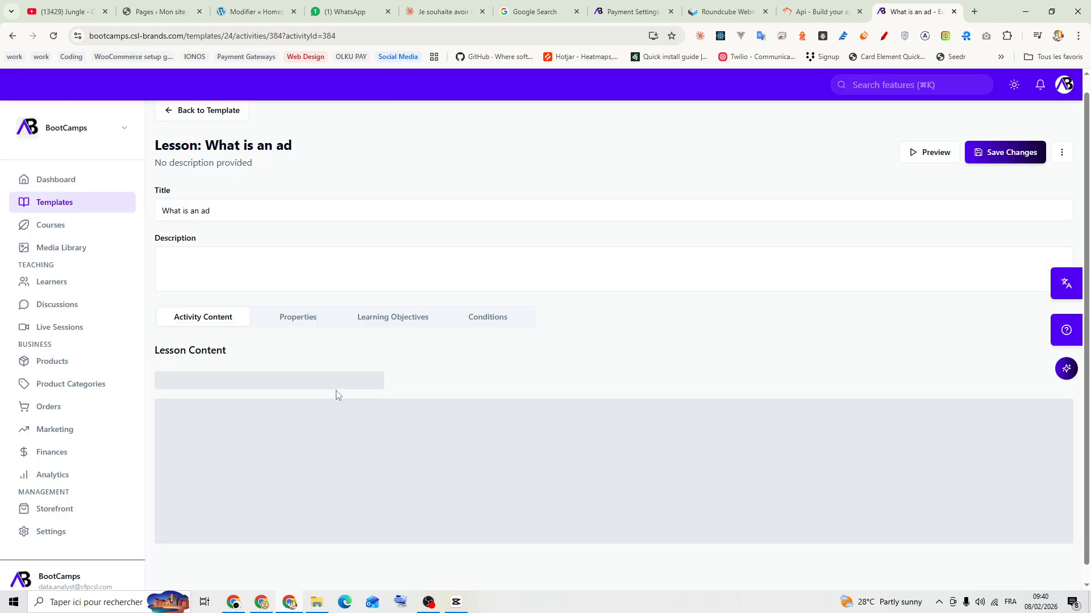
scroll(314, 279, down, 5)
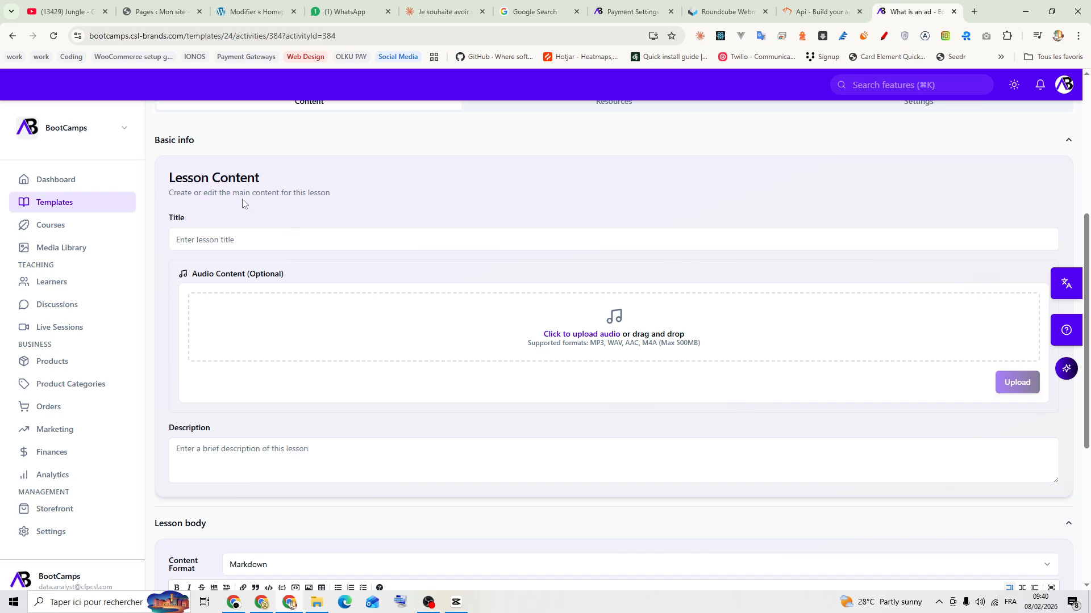
click(211, 243)
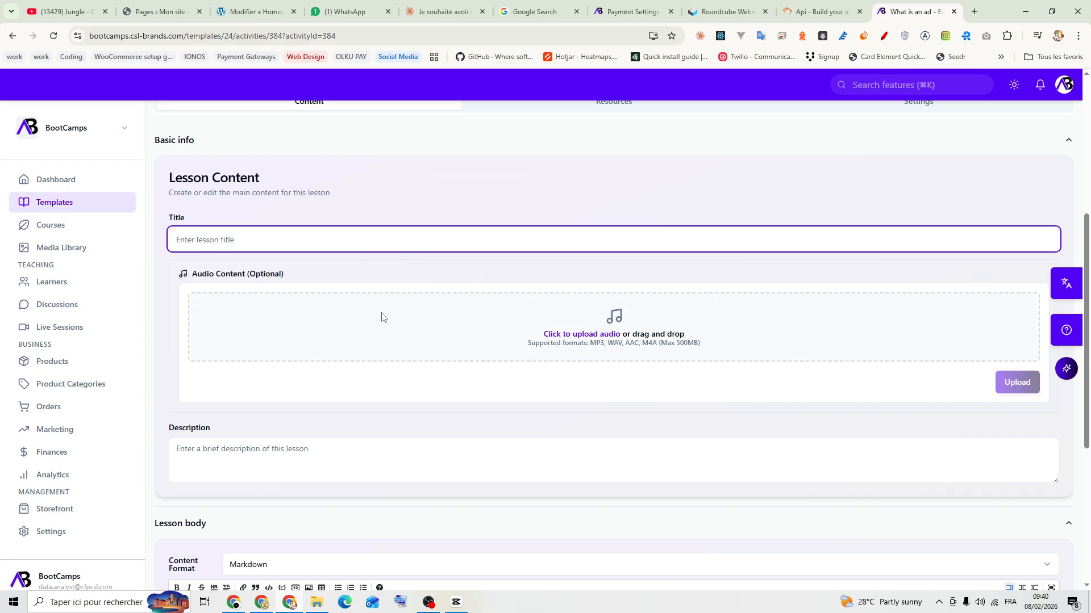
scroll(441, 340, down, 3)
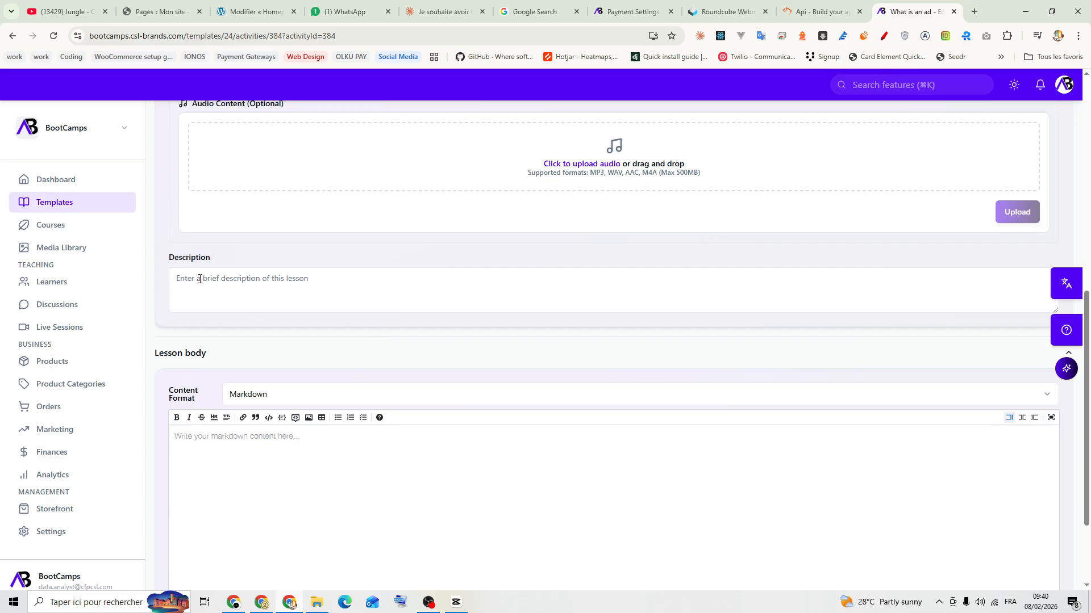
click(200, 278)
scroll(530, 332, down, 2)
click(224, 337)
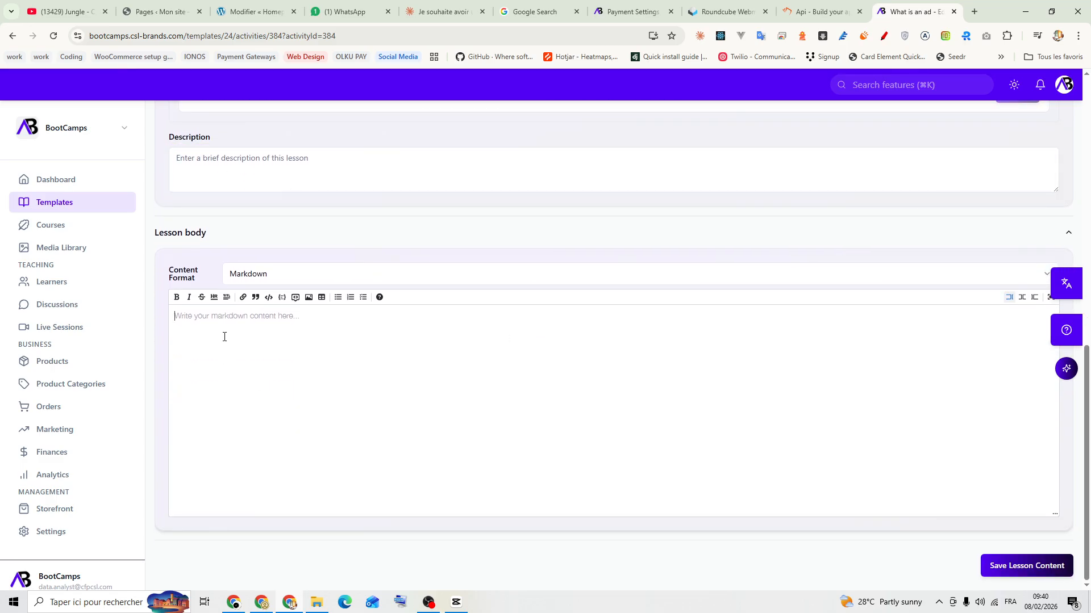
Switch the lesson body's content format to WYSIWYG Editor and place the cursor in the body
click(263, 275)
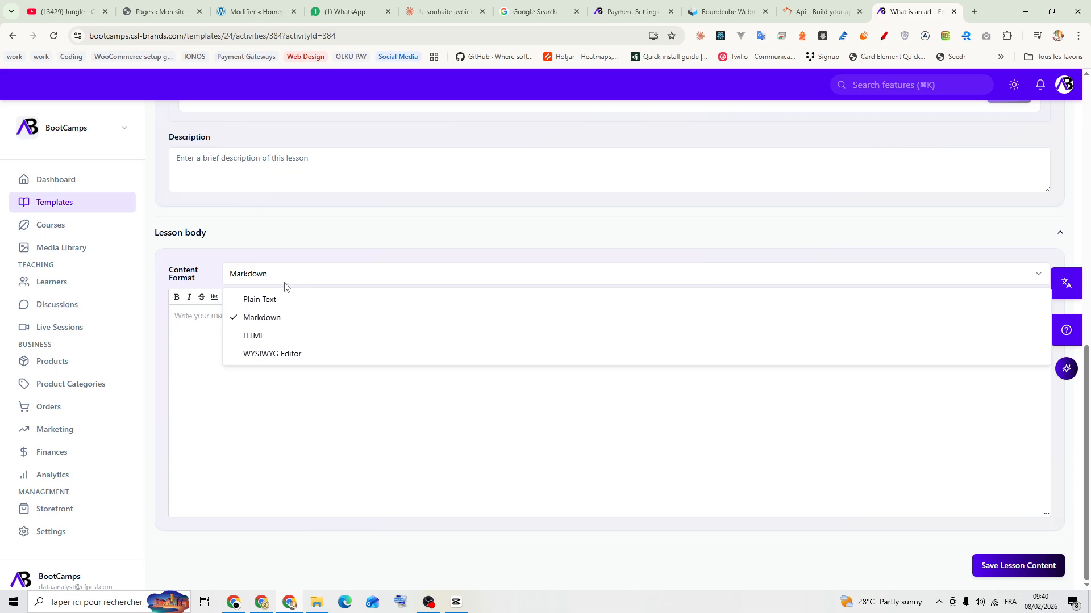
click(267, 277)
click(282, 279)
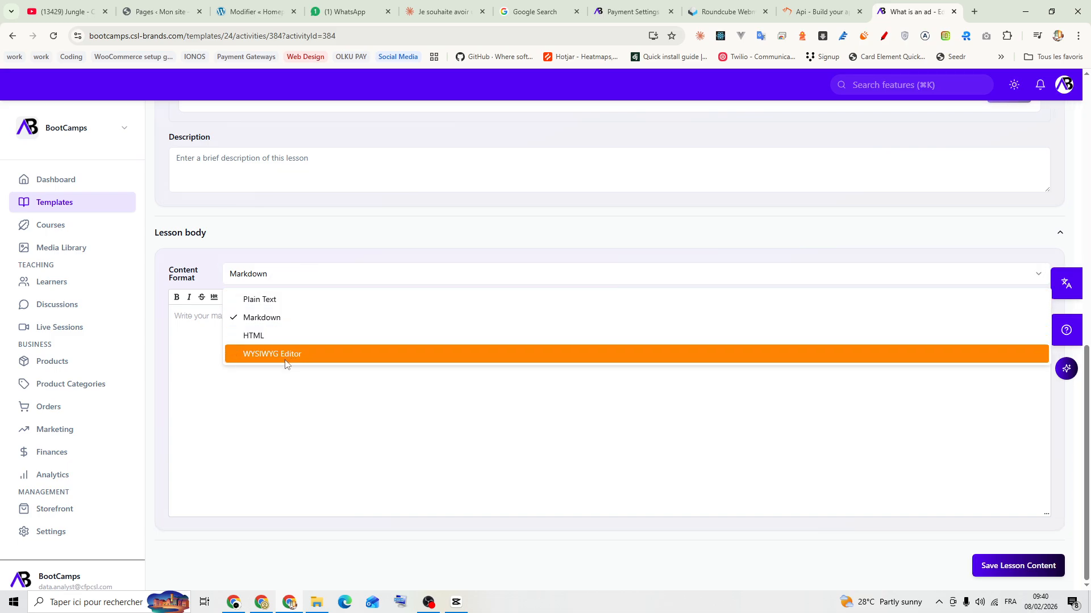
click(286, 357)
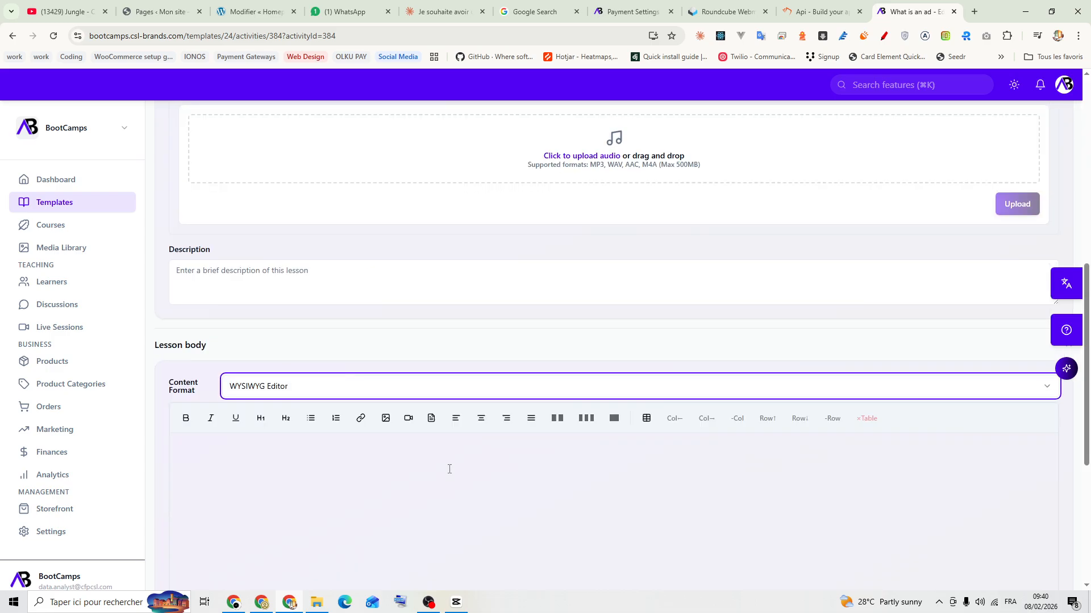
click(213, 339)
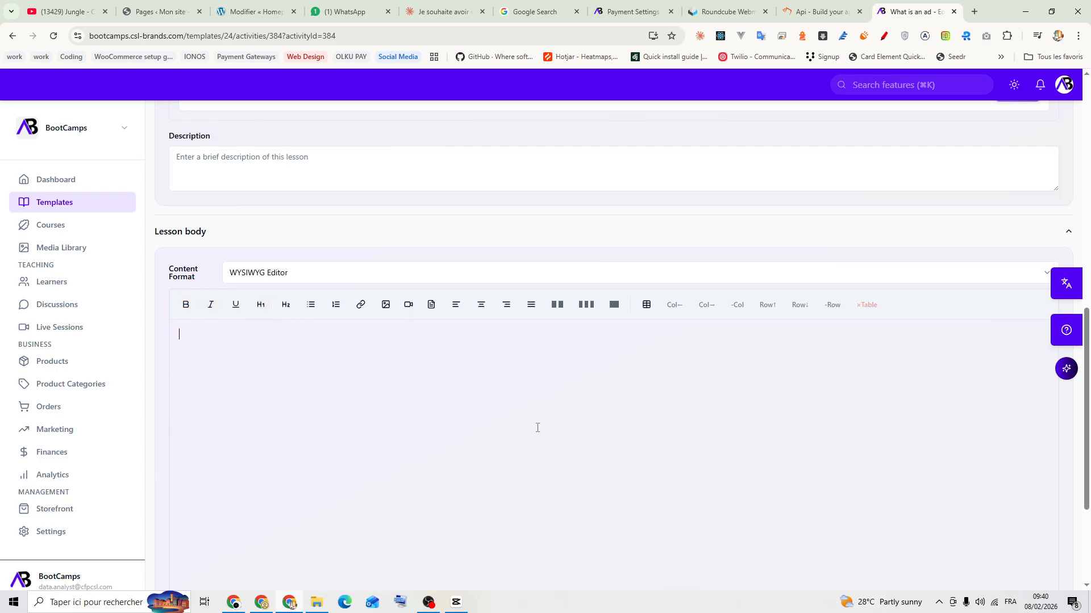
scroll(699, 426, down, 3)
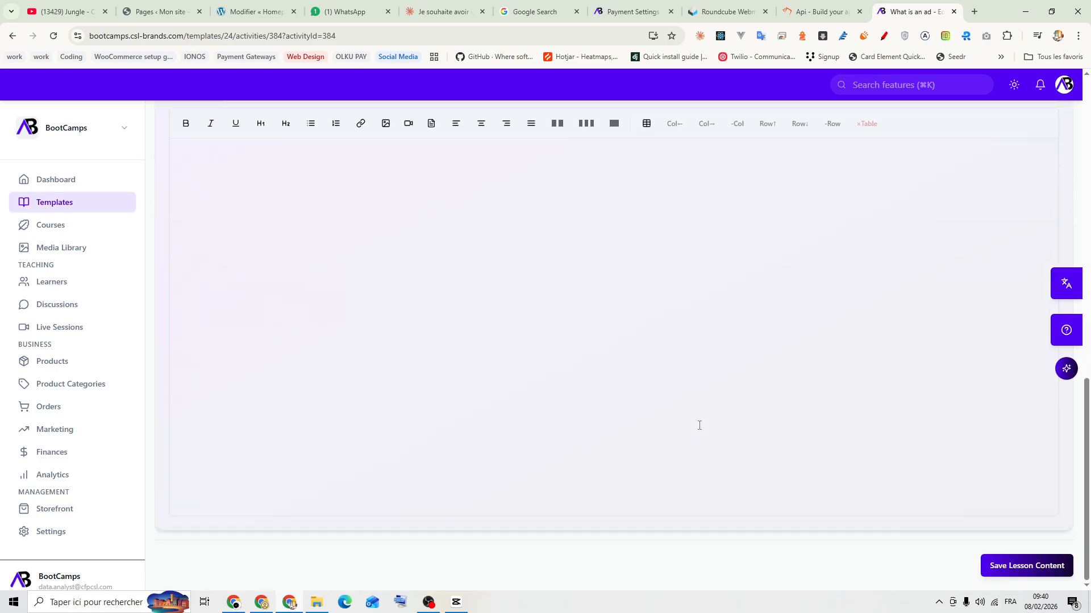
Return to the template and add an assessment titled "This is an assement" to the "Understanding ads" block
scroll(402, 482, up, 6)
scroll(596, 536, down, 3)
scroll(618, 526, up, 10)
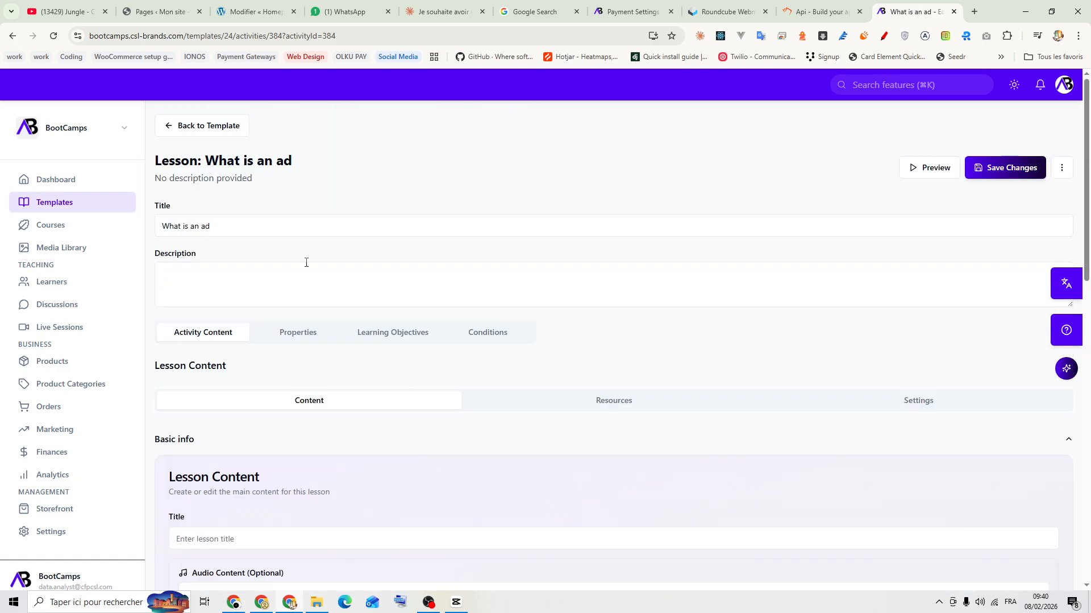
click(200, 126)
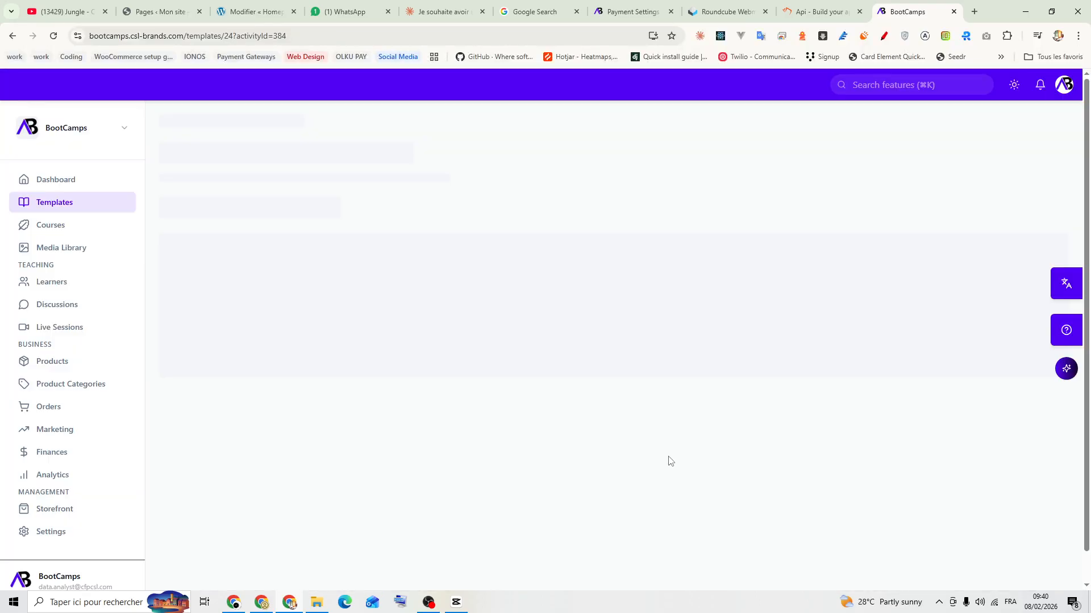
click(596, 381)
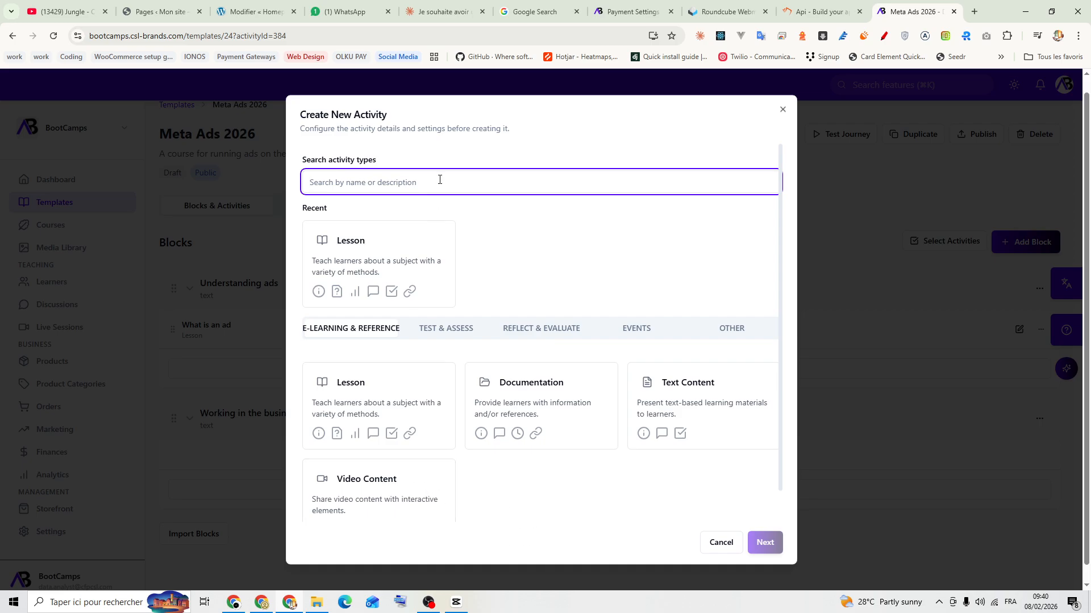
click(463, 330)
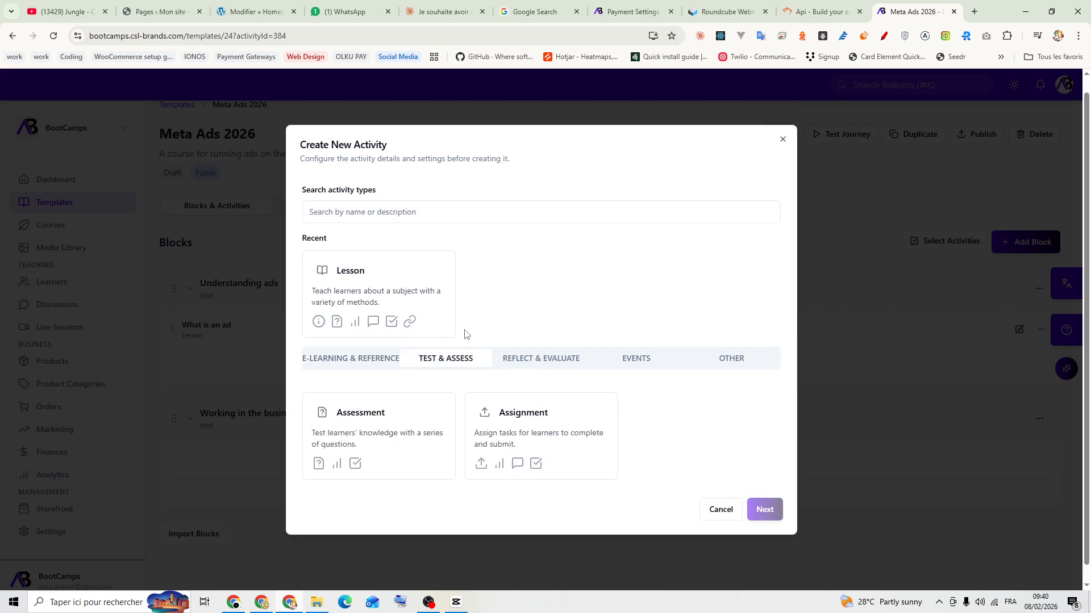
click(388, 427)
text(This is an)
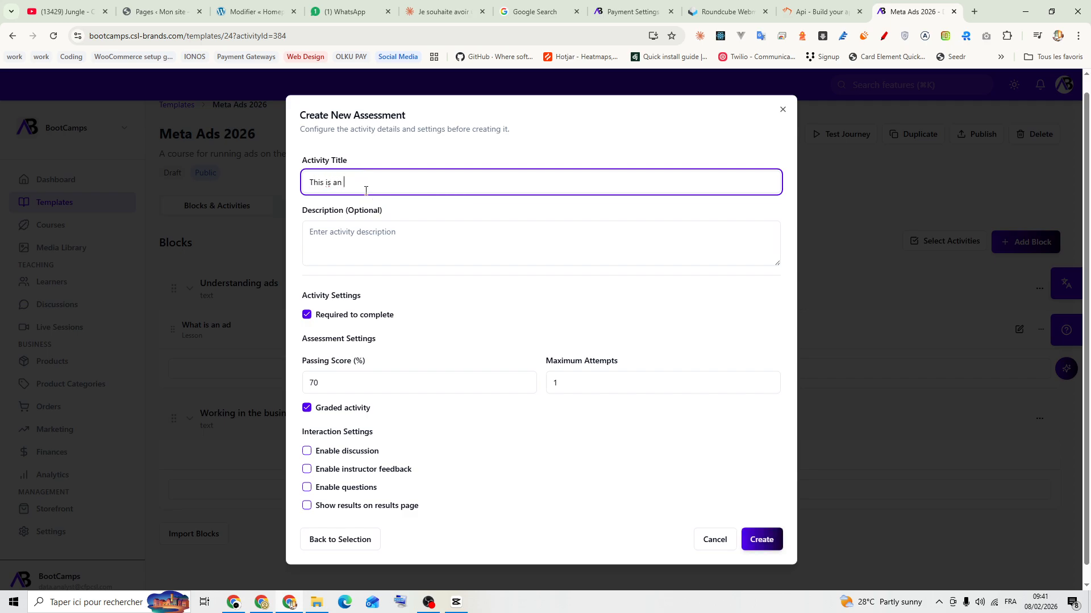
text( assement)
click(763, 542)
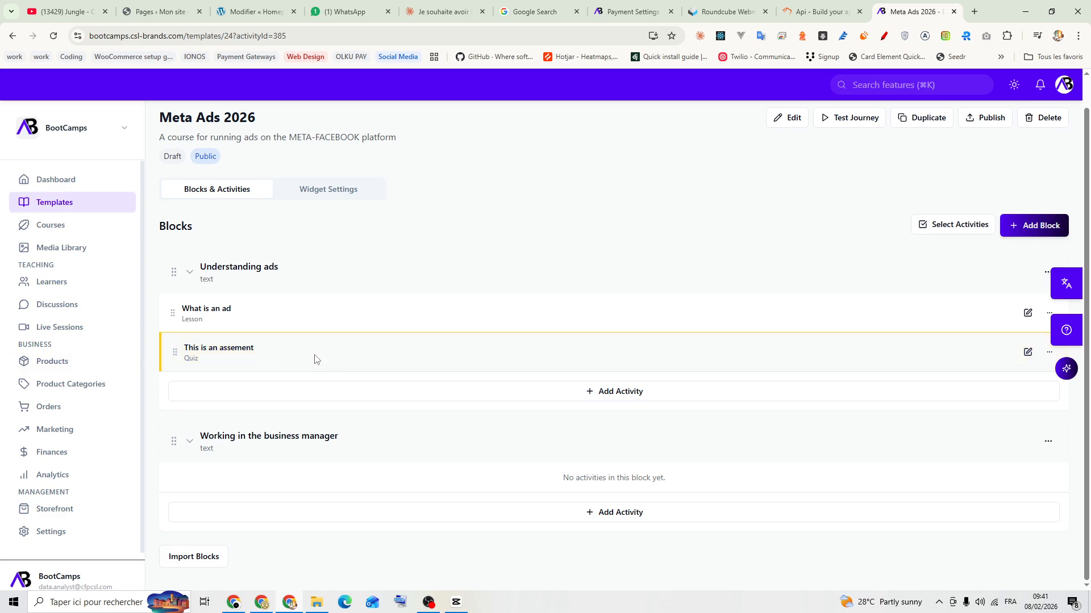
Open the "This is an assement" quiz for editing and set its instructions editor type to Rich Text
click(1028, 352)
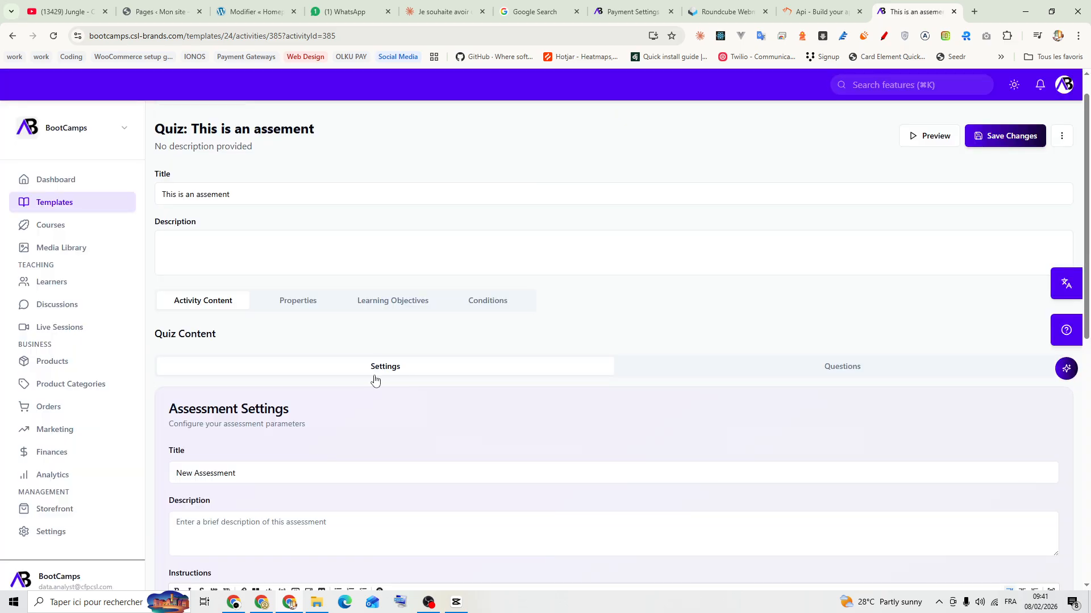
scroll(514, 387, down, 2)
scroll(236, 397, down, 2)
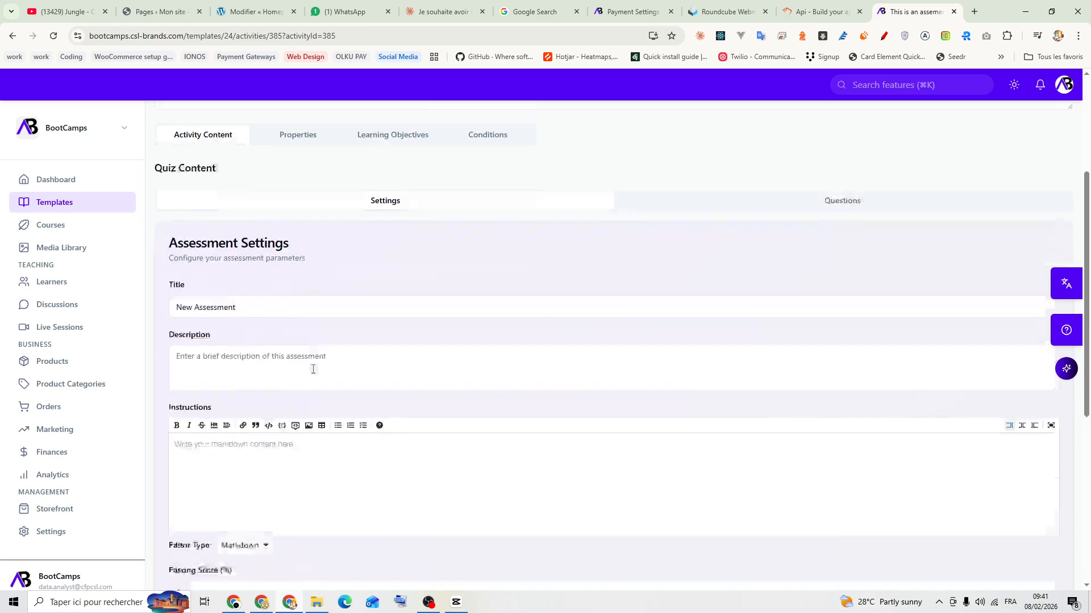
scroll(265, 341, down, 4)
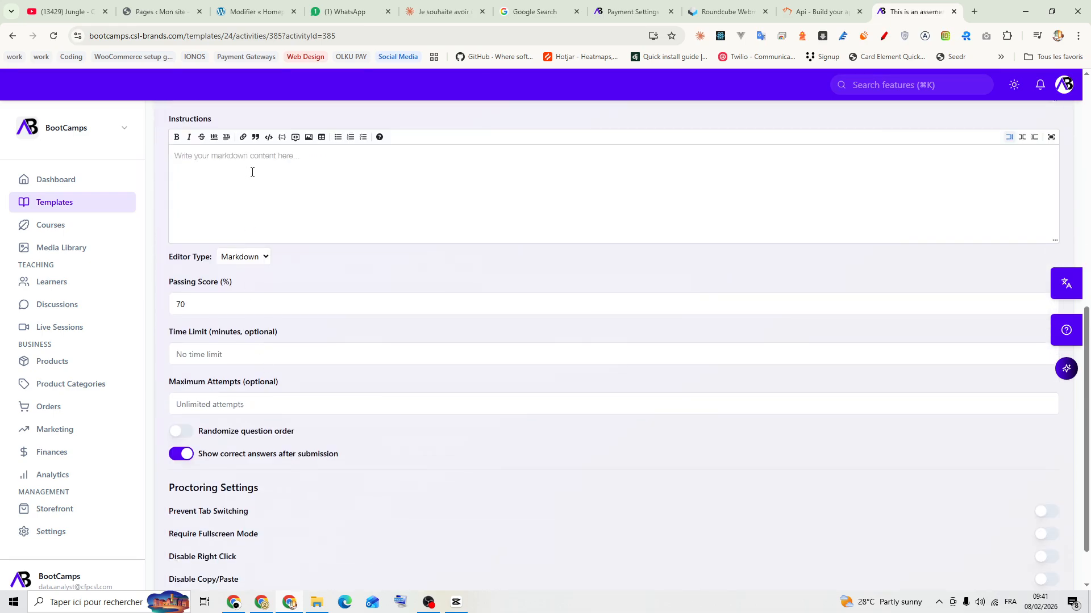
scroll(248, 238, up, 3)
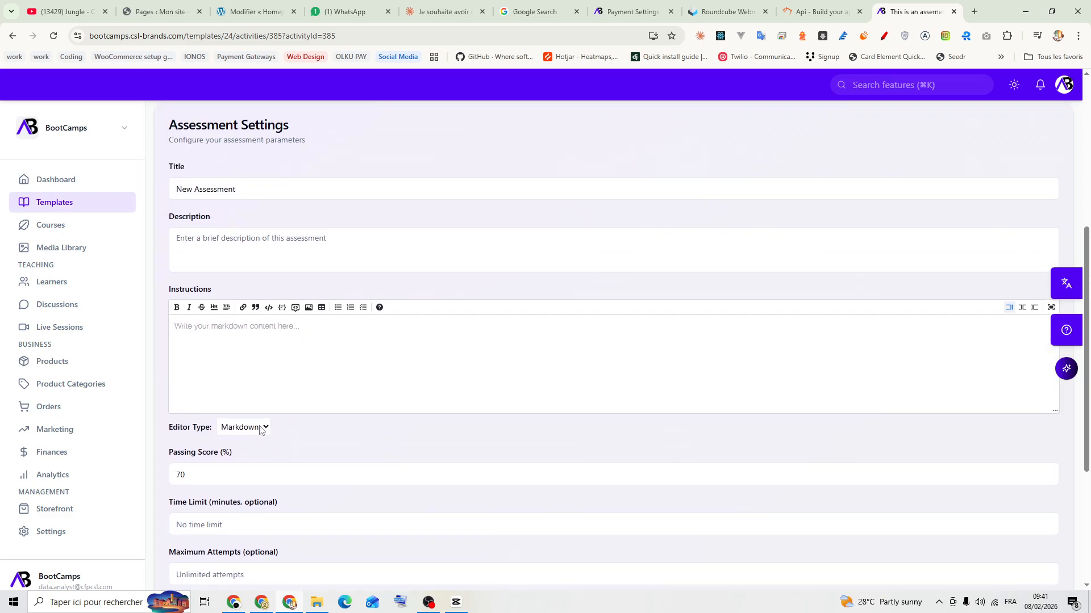
click(261, 427)
click(263, 455)
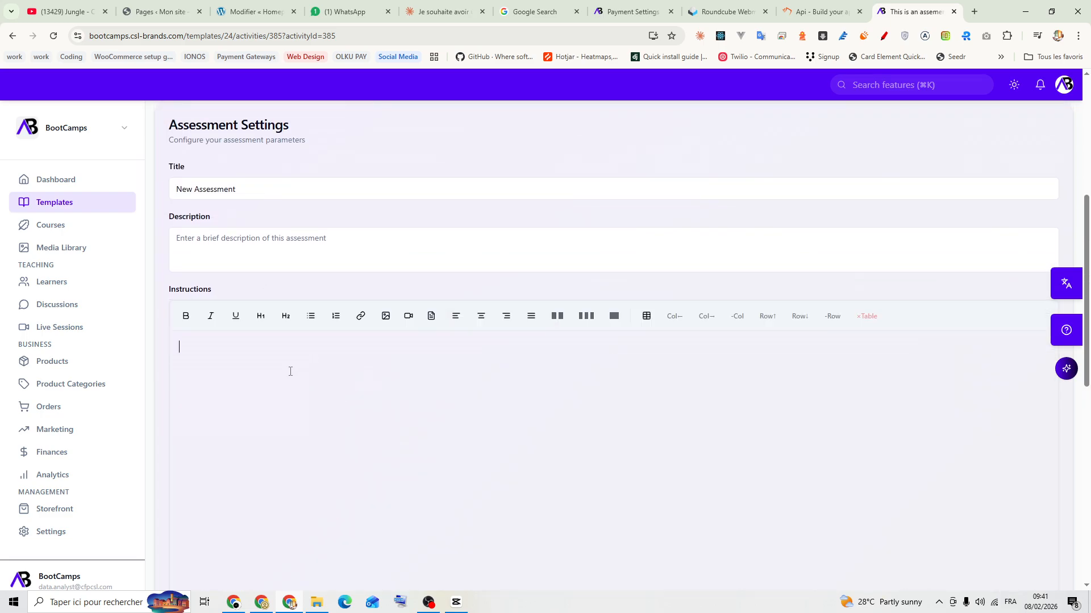
Set the assessment's maximum attempts to 3, review the proctoring options, and save the assessment settings
scroll(290, 369, down, 9)
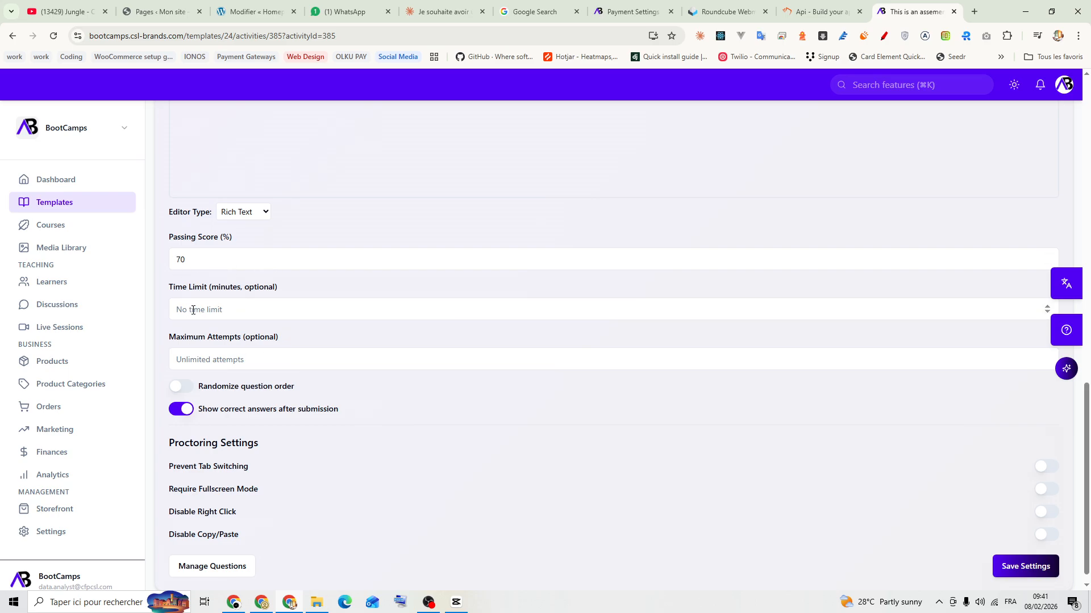
click(201, 361)
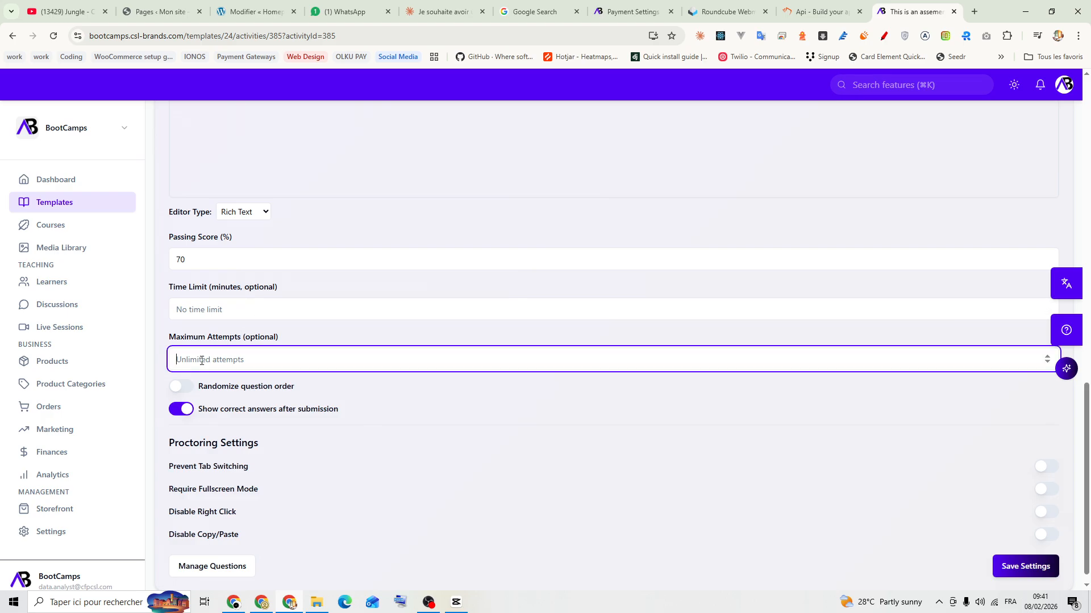
text(3)
scroll(341, 434, down, 1)
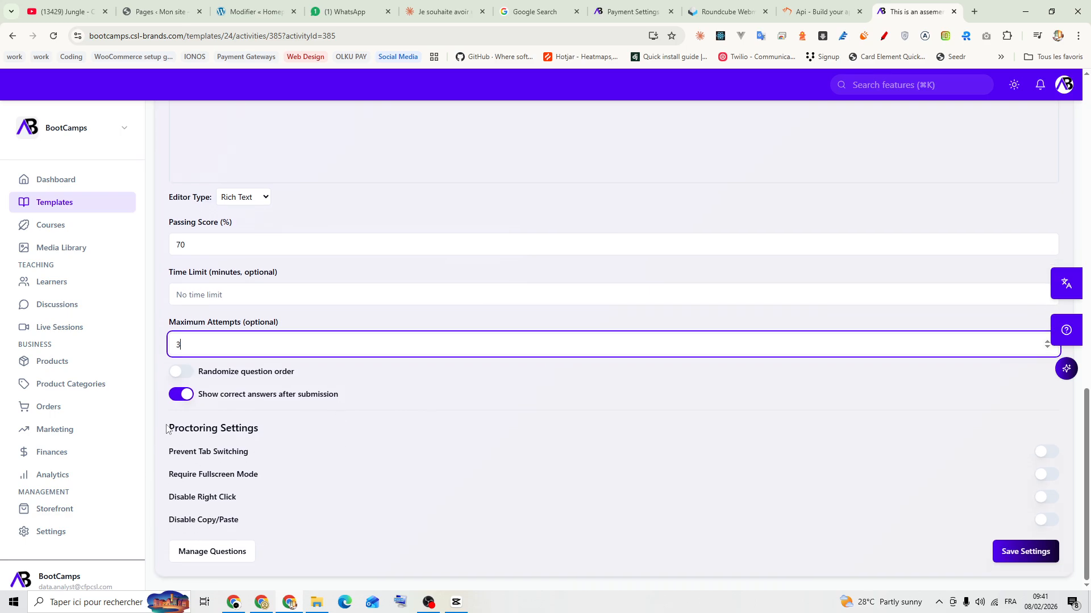
drag(166, 430, 252, 520)
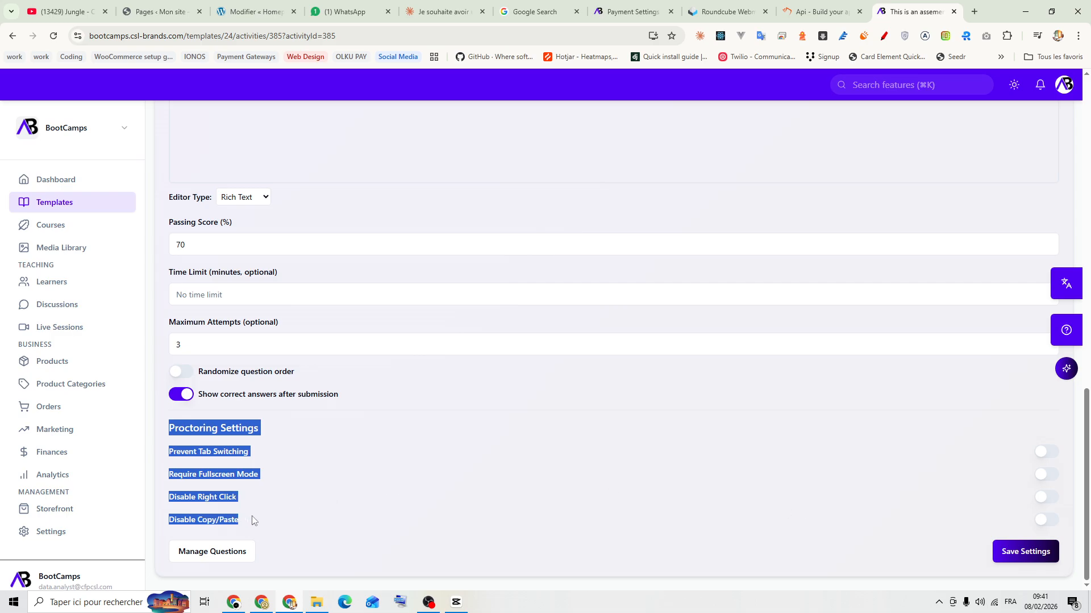
click(266, 521)
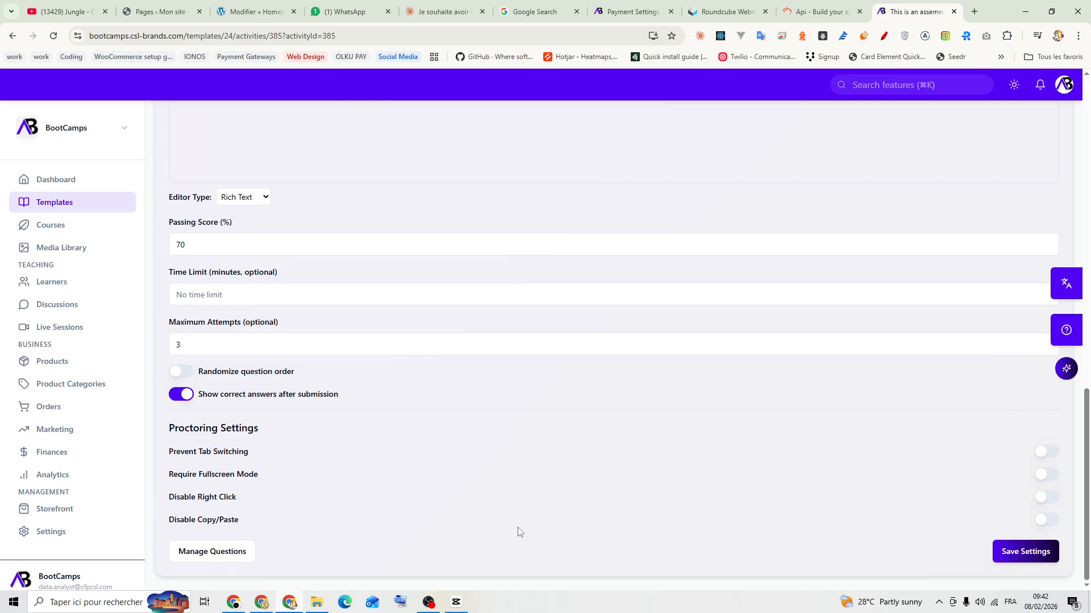
scroll(795, 551, up, 9)
scroll(733, 504, up, 5)
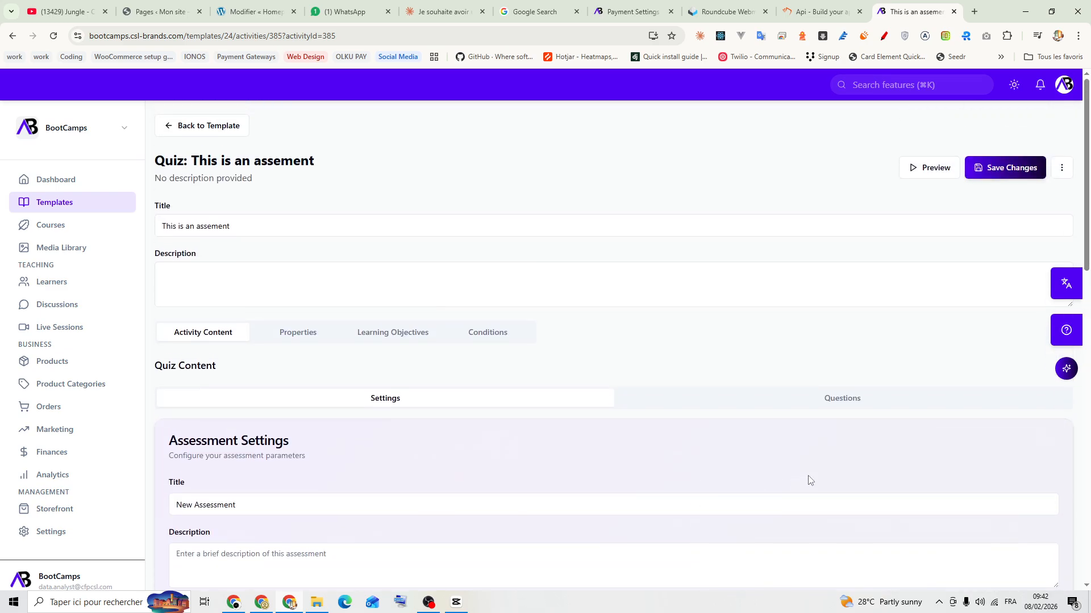
scroll(478, 469, down, 7)
scroll(479, 470, down, 8)
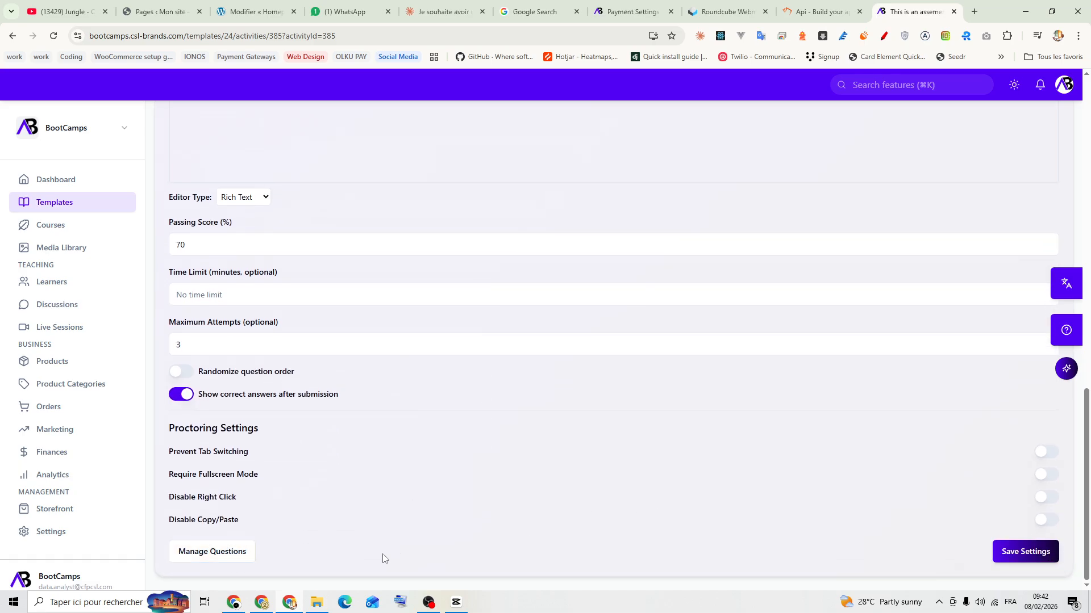
click(1026, 552)
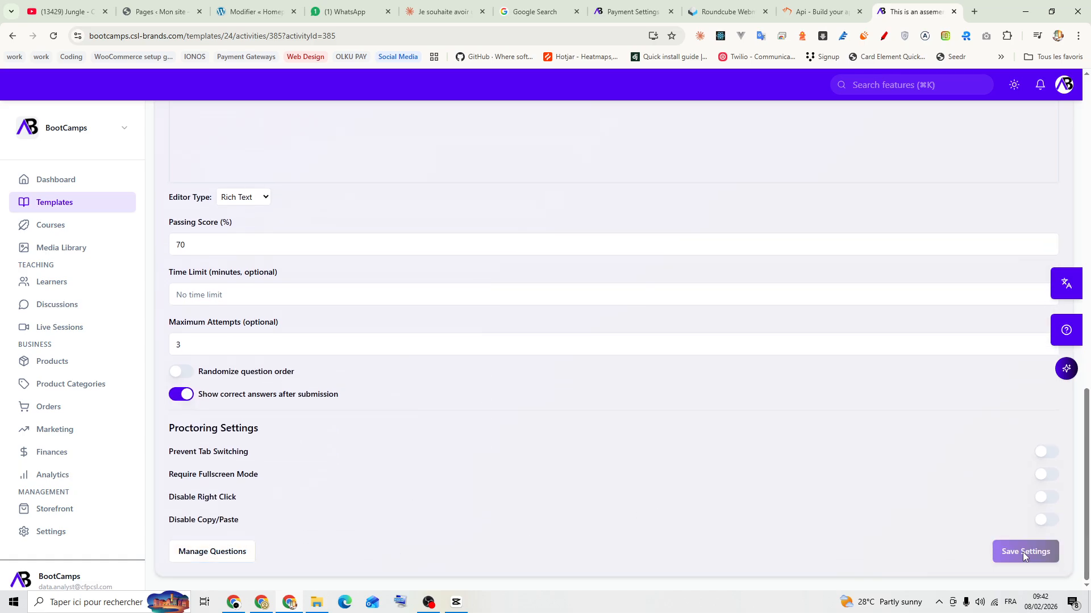
Start a new question in the assessment's question manager and review the available question types
click(215, 556)
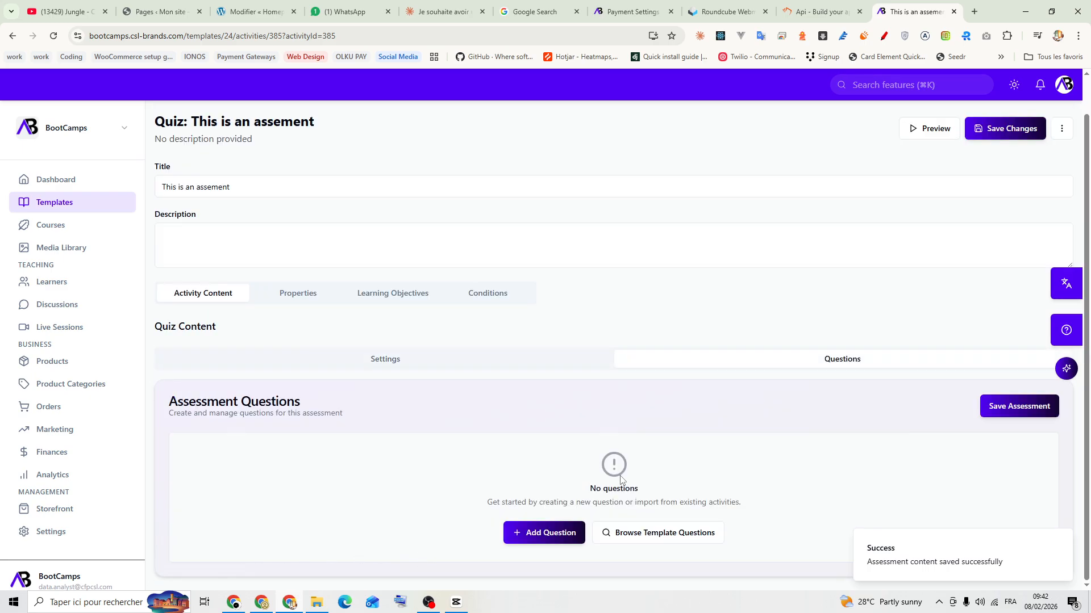
click(543, 533)
scroll(454, 501, down, 2)
scroll(454, 501, down, 4)
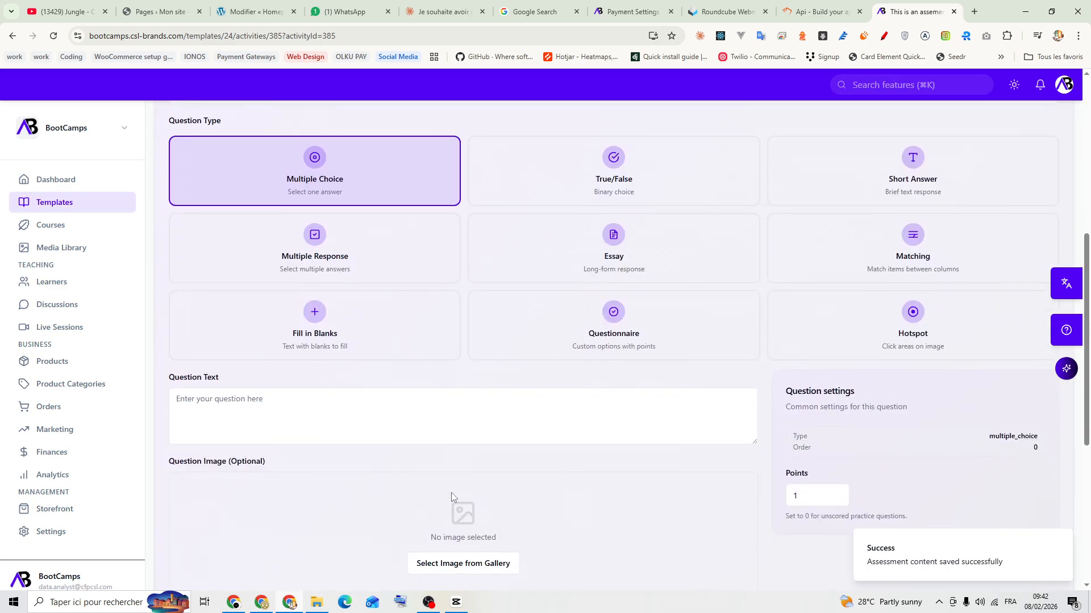
scroll(451, 497, up, 1)
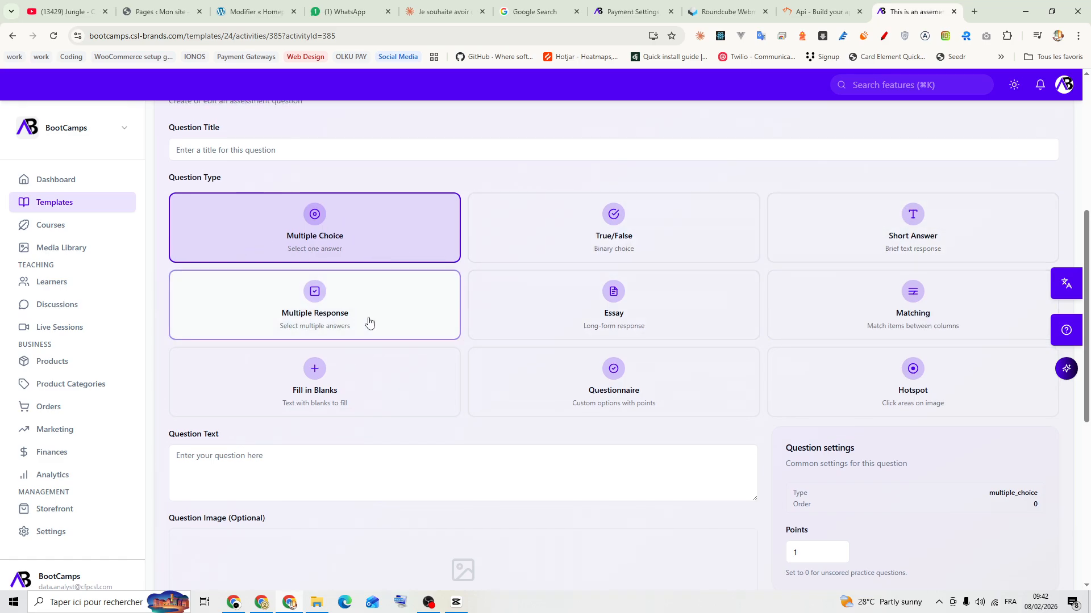
scroll(341, 369, down, 2)
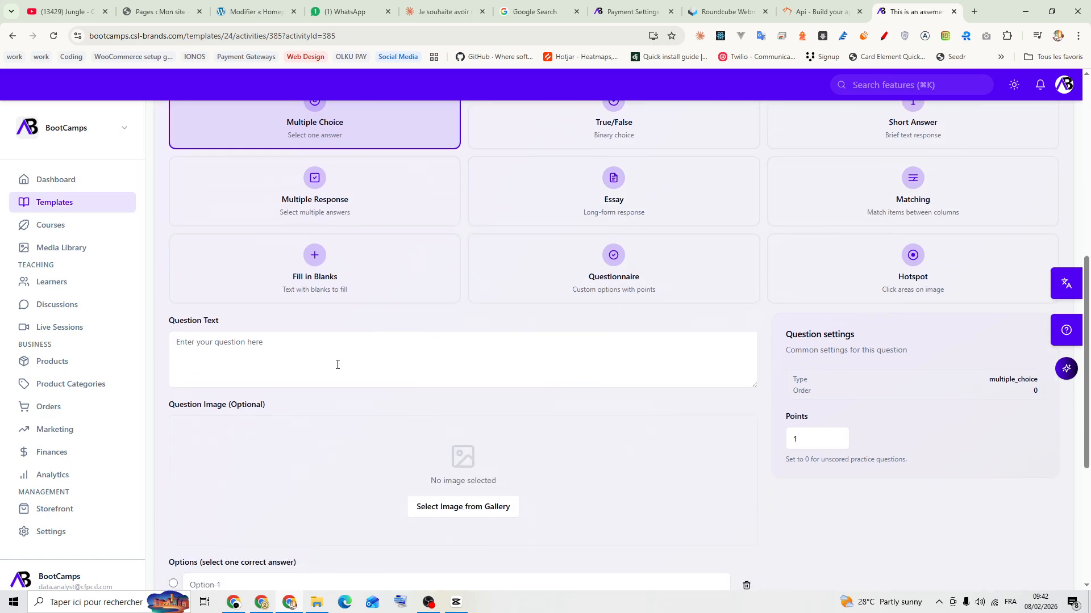
scroll(495, 465, down, 1)
scroll(494, 460, up, 2)
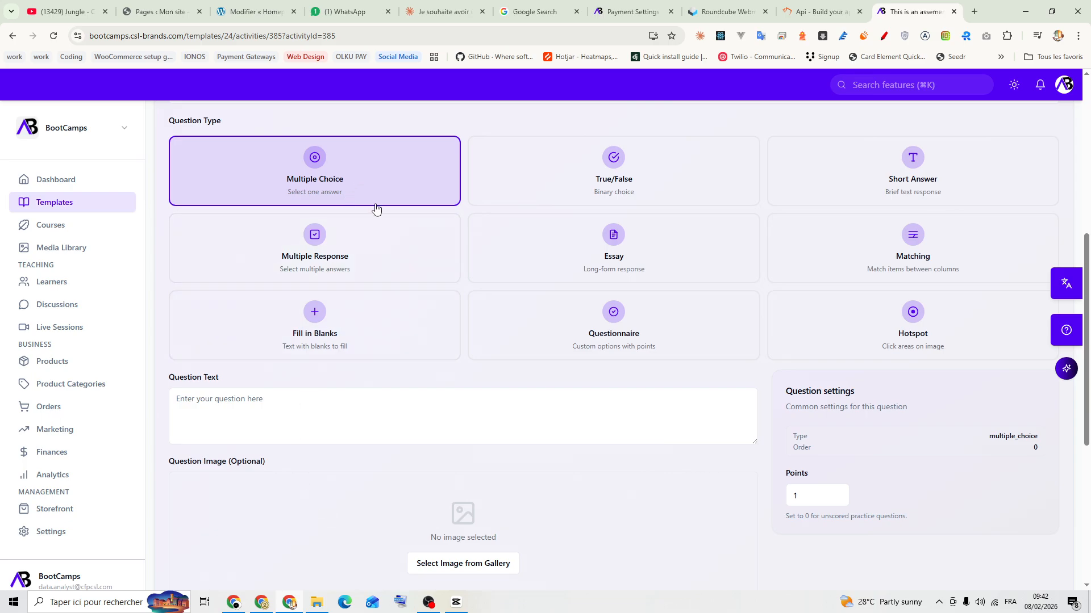
scroll(376, 209, up, 2)
Inspect the new question's title and text fields, then open the question image gallery and close it without choosing an image
click(185, 207)
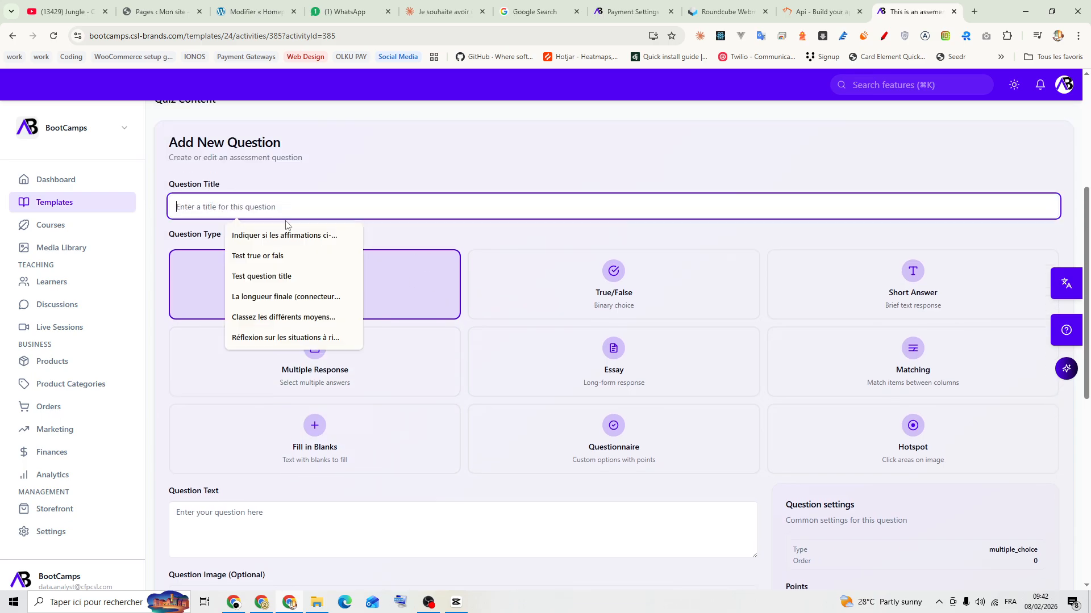
click(246, 524)
scroll(246, 525, down, 6)
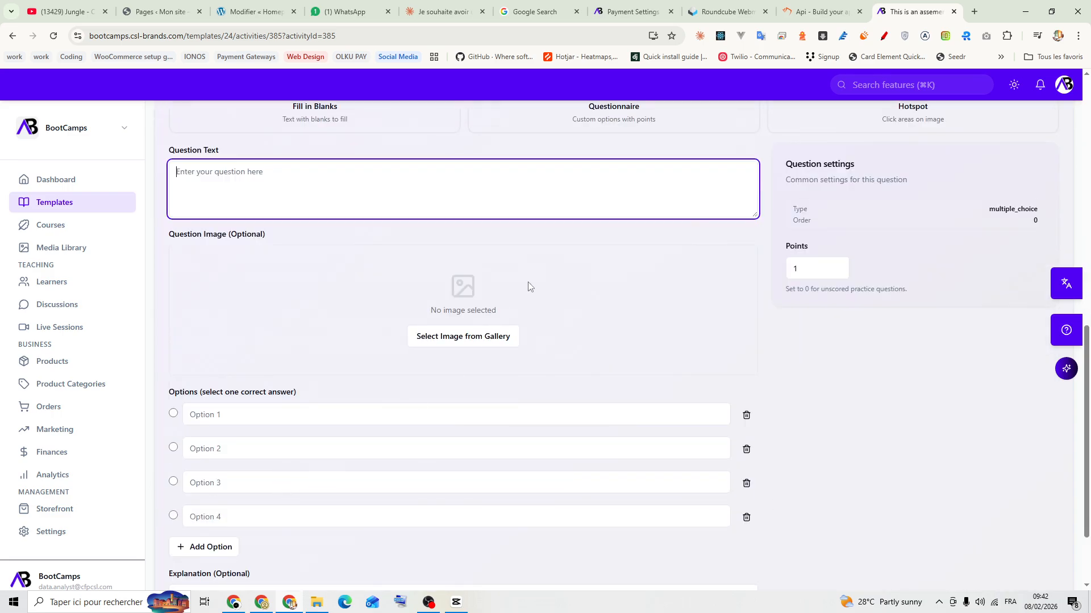
click(484, 341)
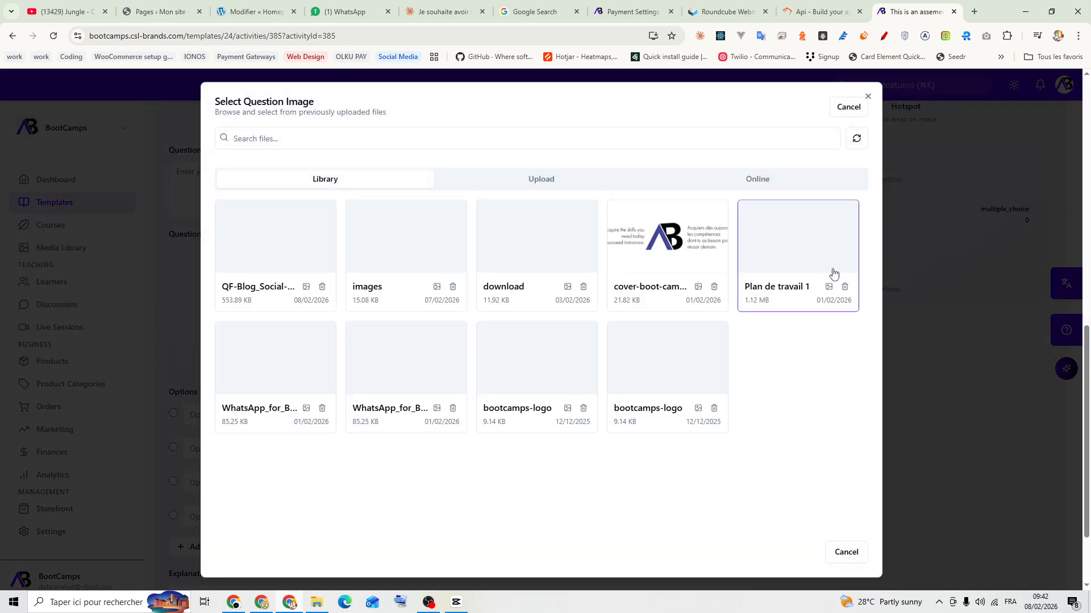
click(868, 98)
scroll(265, 420, down, 1)
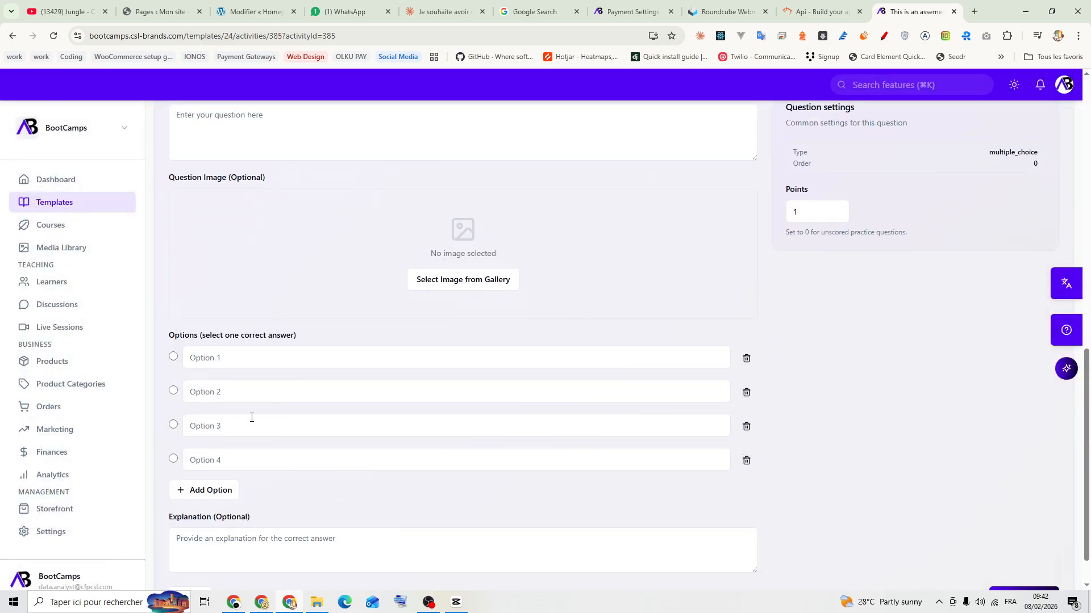
Mark Option 2 as the correct answer of the multiple-choice question
click(214, 356)
click(214, 397)
click(177, 419)
scroll(336, 476, down, 1)
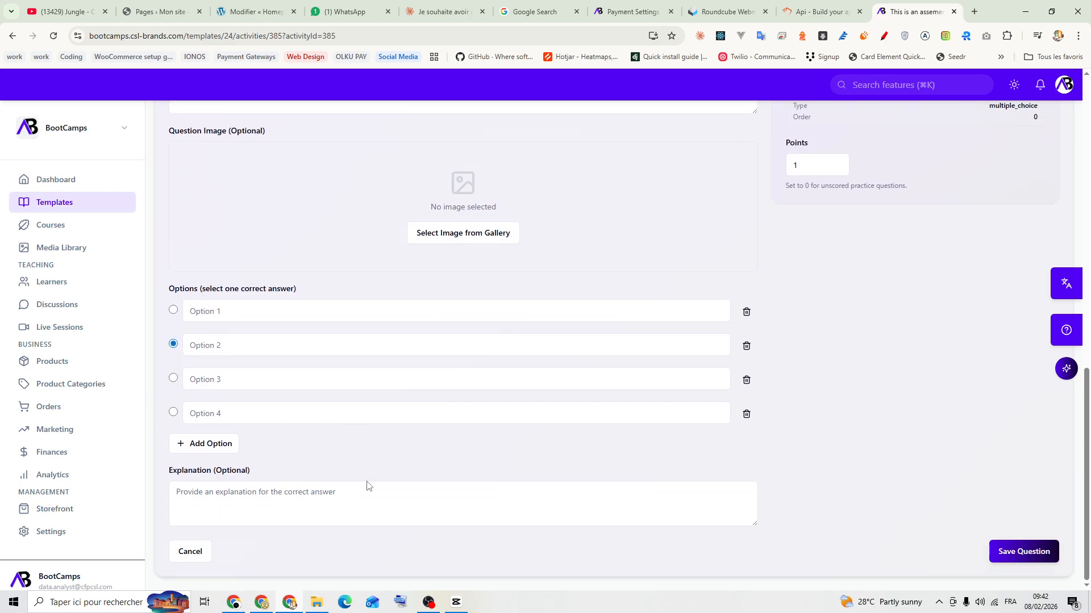
Select the question's points value and review the question form from the answer options up to the quiz title
scroll(845, 445, up, 3)
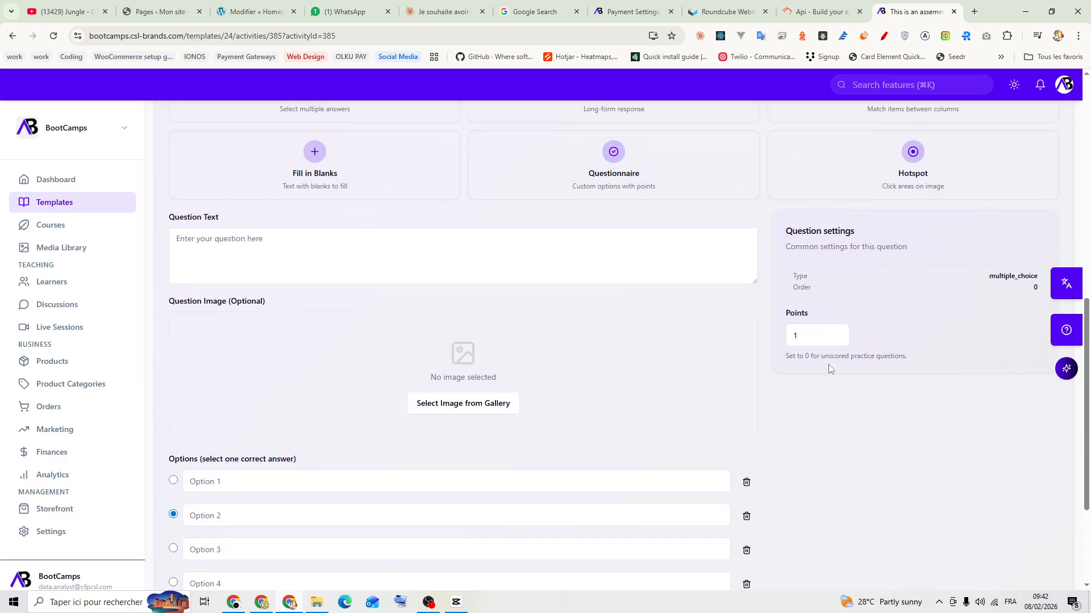
drag(813, 339, 759, 348)
scroll(943, 511, down, 3)
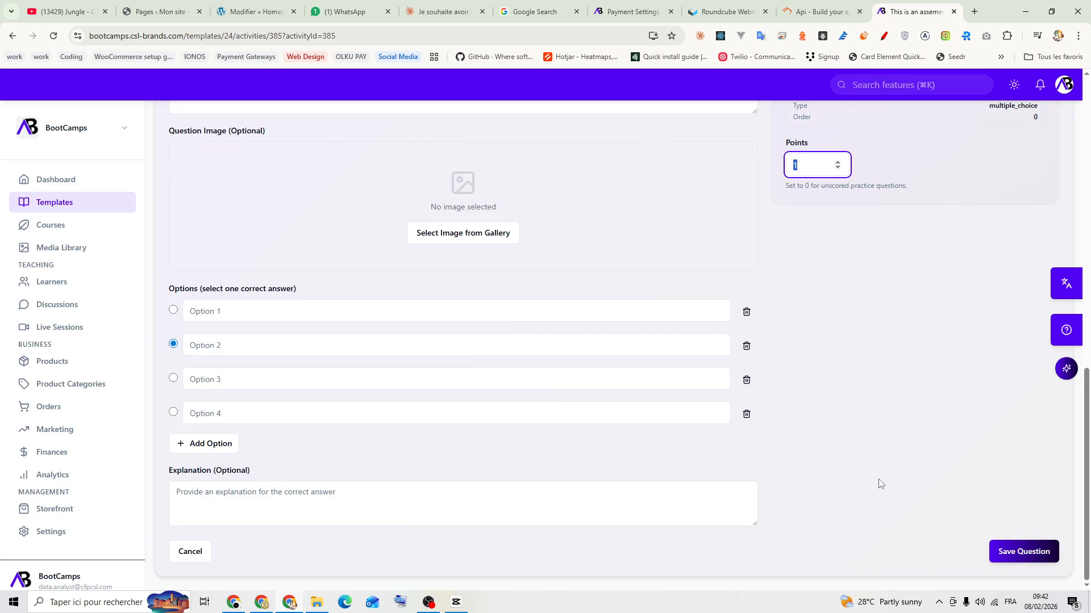
scroll(852, 478, up, 12)
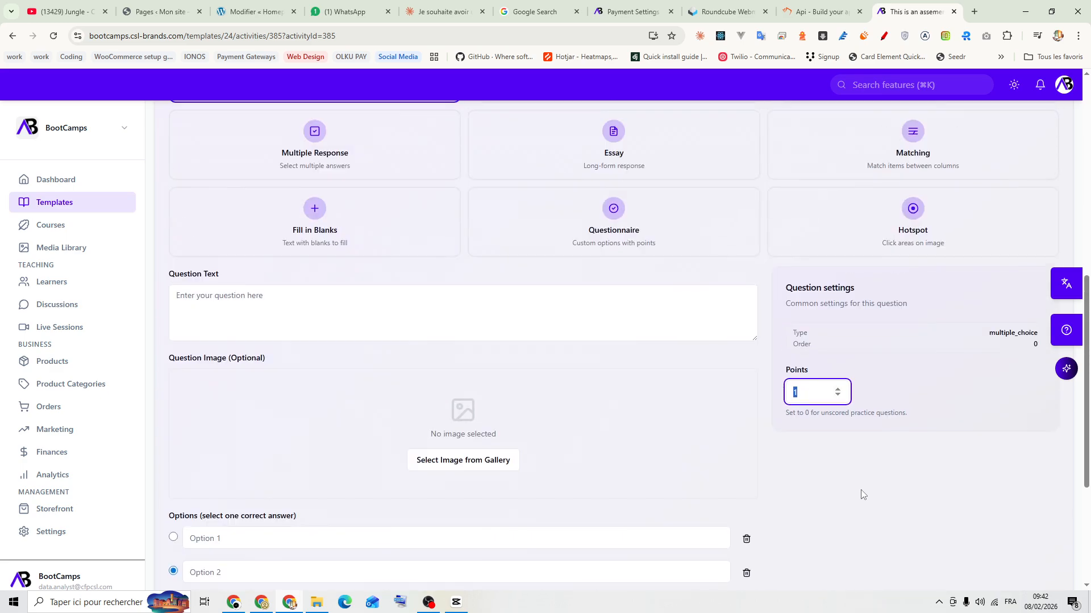
scroll(763, 479, up, 1)
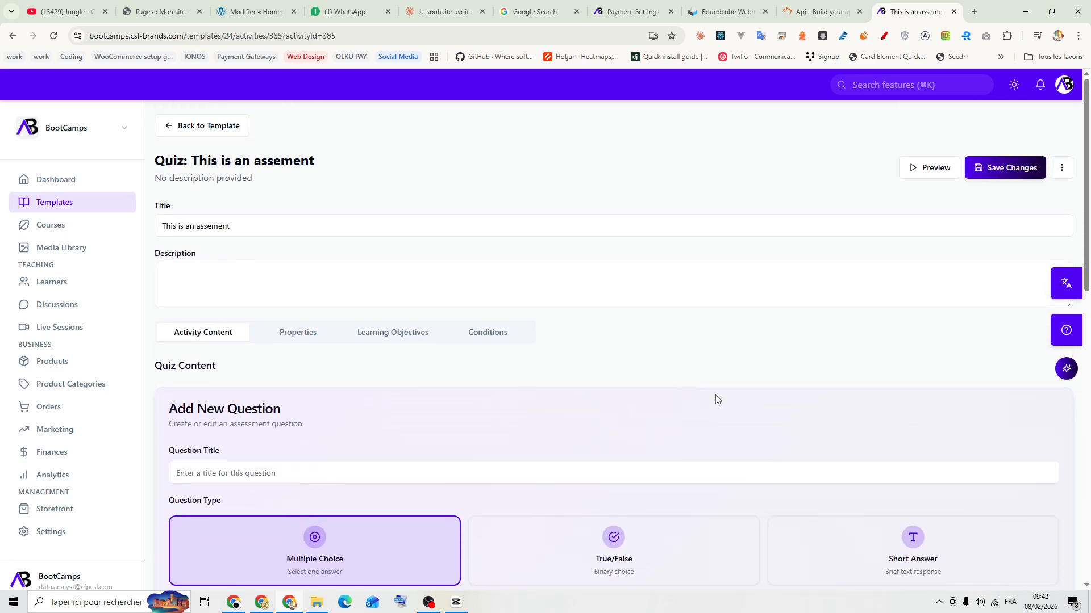
mouse_move(430, 606)
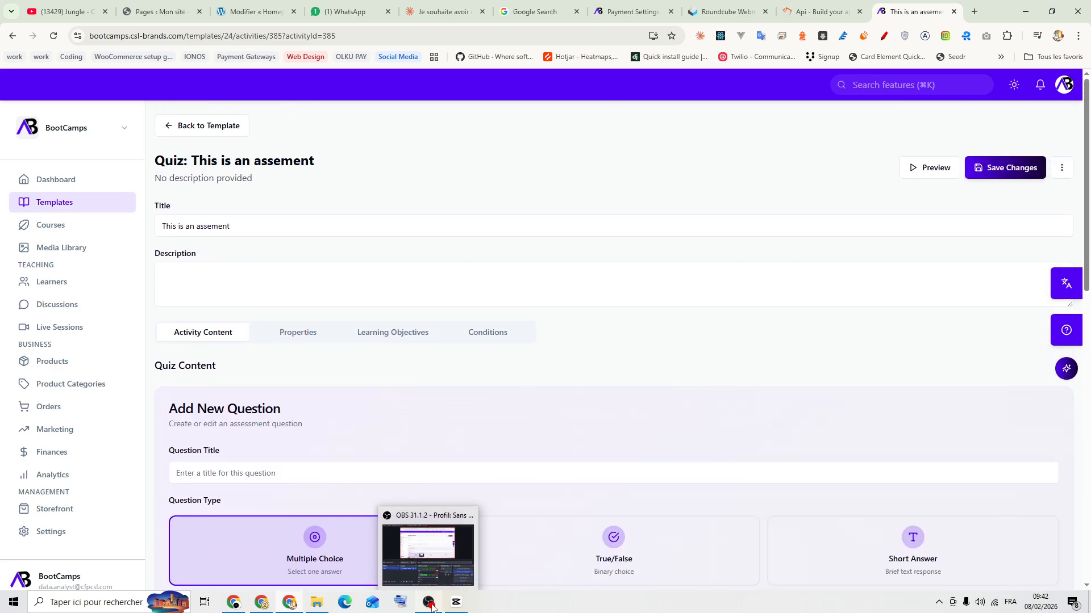
click(431, 604)
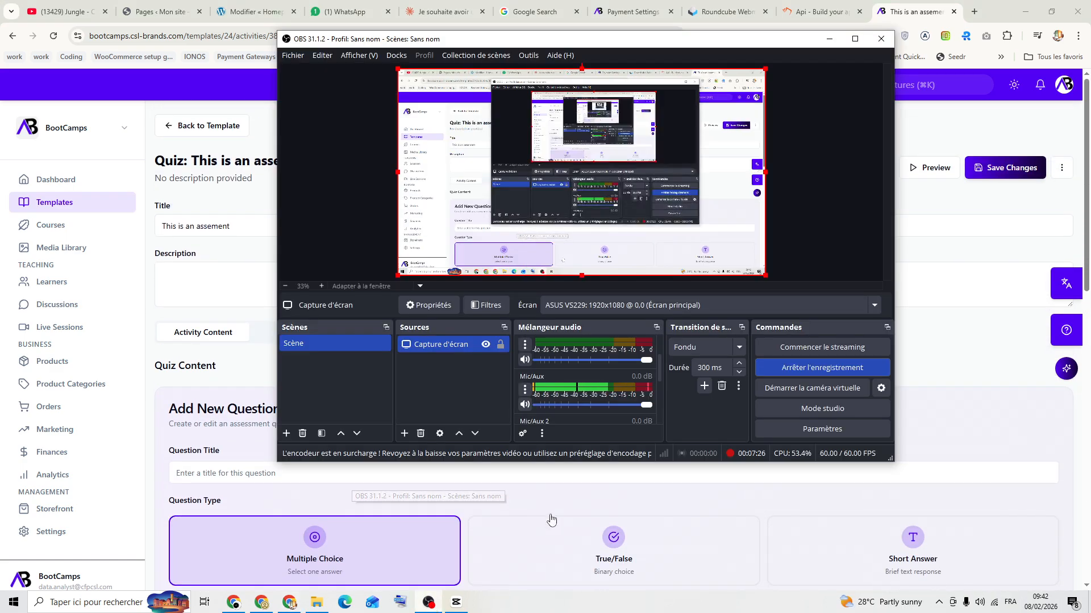